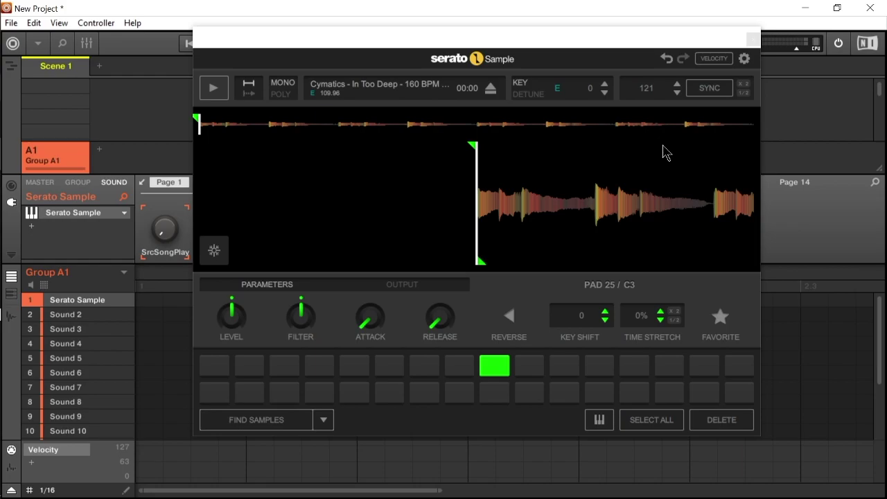
- Listen to the loaded Cymatics - In Too Deep sample in Serato Sample
key("space")
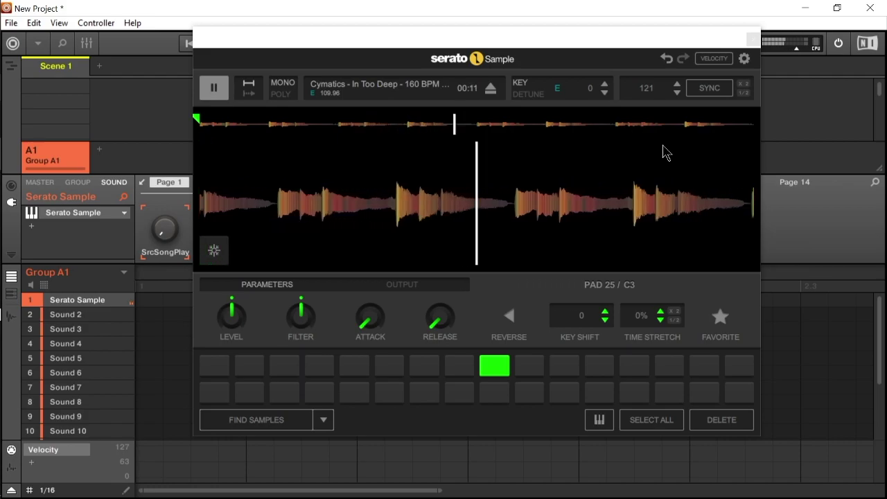
key("space")
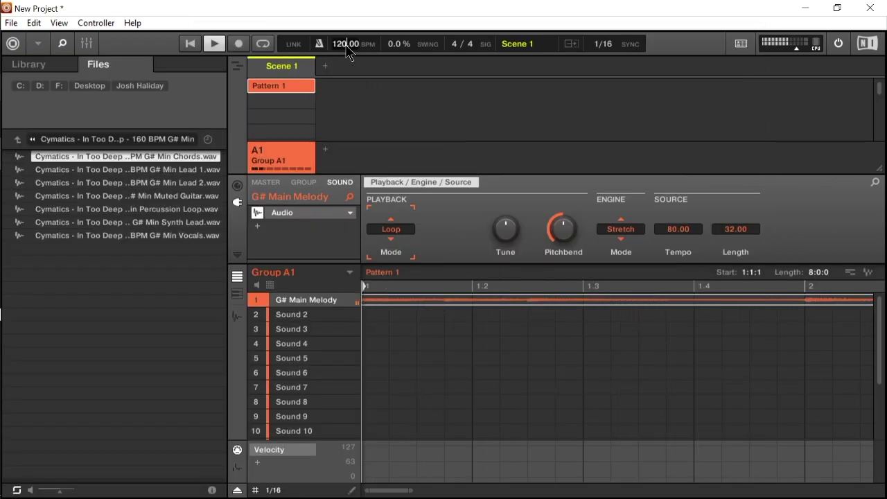
- Set the project tempo to 121 BPM and hide the browser
scroll(349, 53, "up", 1)
key("ctrl+f")
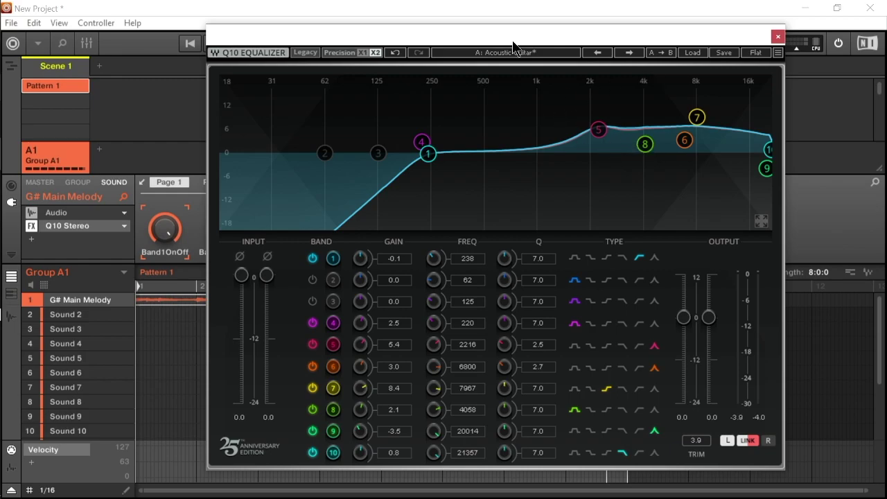
- Tune the melody's Q10 equalizer by ear, with band 1 at 204 Hz, band 5 at 2478 Hz and band 7 at 7796 Hz, and close it
left_click(587, 53)
left_click(628, 53)
left_click_drag(346, 151, 390, 152)
left_click_drag(598, 130, 604, 133)
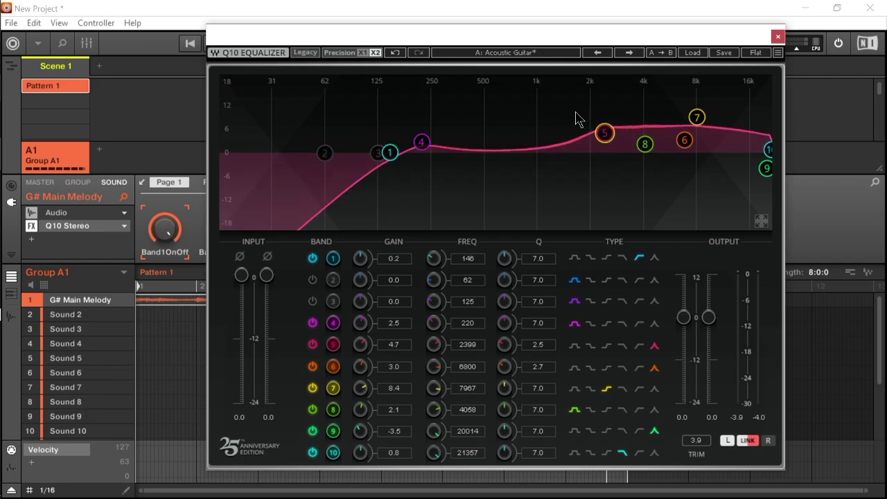
key("space")
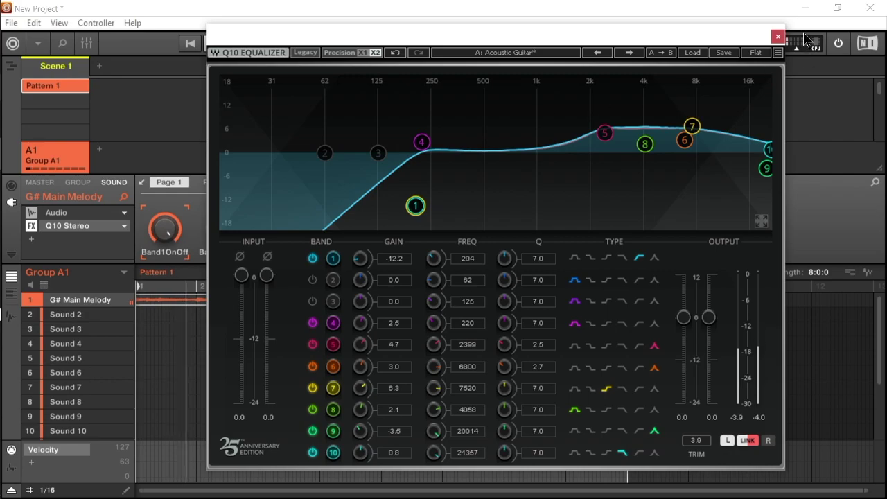
left_click(695, 129)
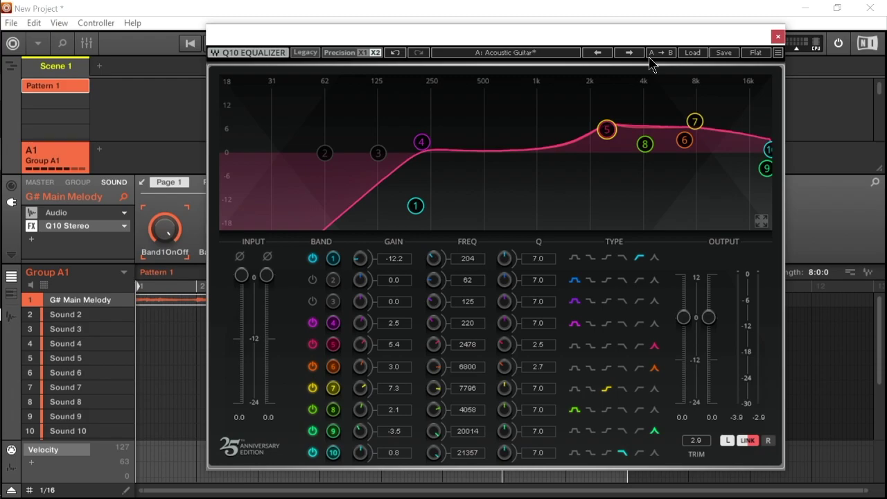
left_click(778, 36)
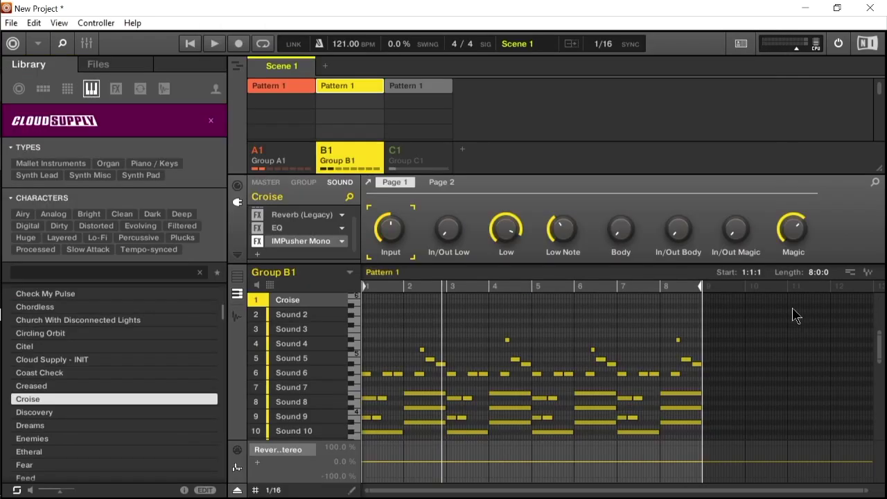
- Examine the Croise notes in Group B1 and listen to them with Group A1 muted
scroll(762, 363, "down", 5)
scroll(777, 350, "up", 3)
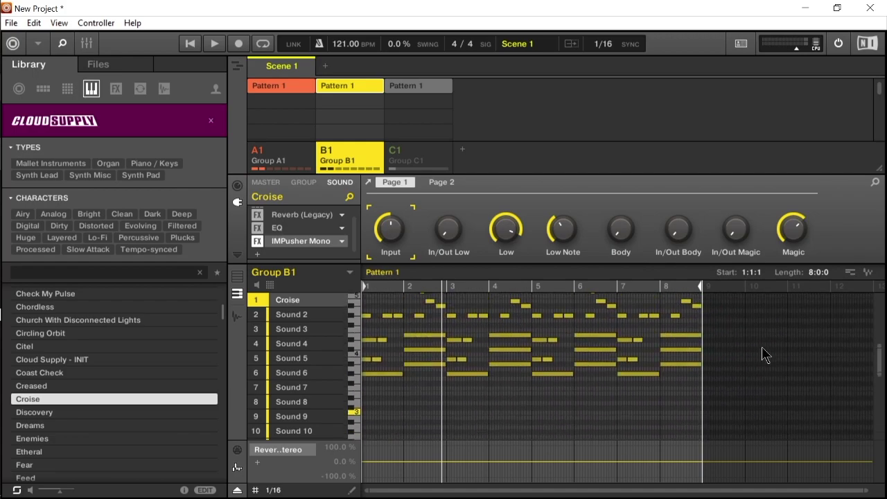
scroll(762, 354, "up", 1)
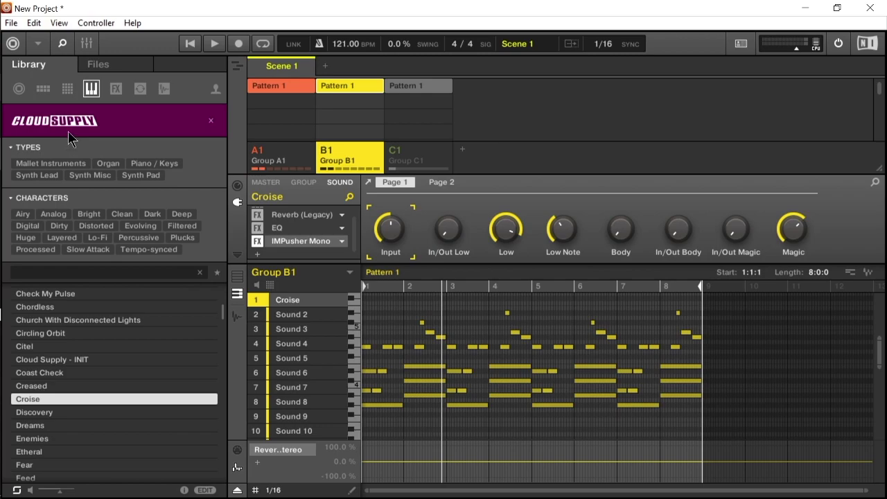
left_click(258, 154)
key("space")
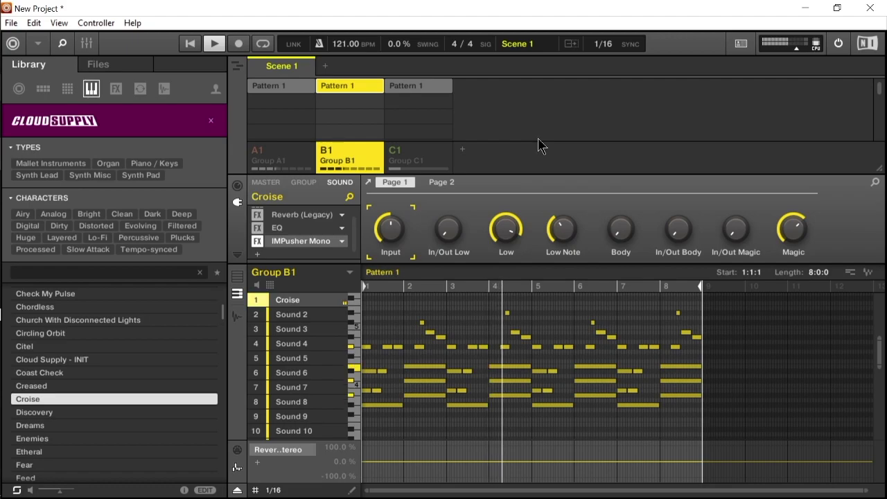
key("space")
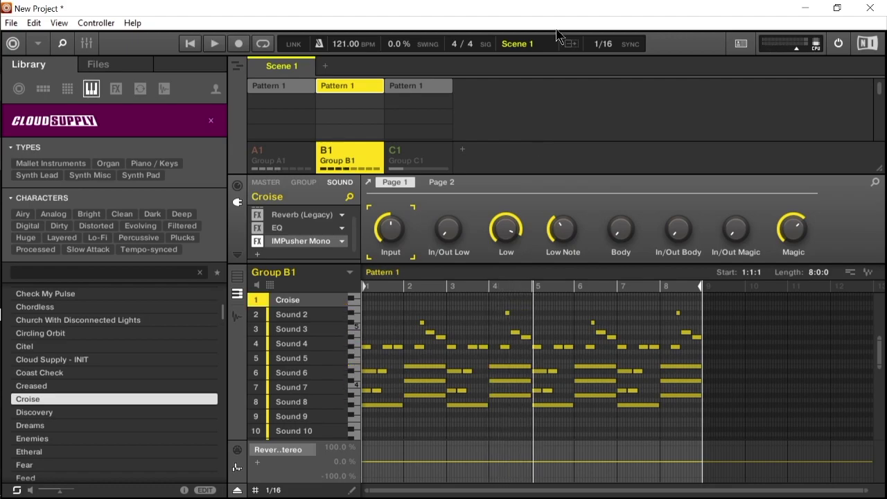
- Unmute Group A1 and play the main melody together with the Croise pattern
left_click(258, 151)
key("space")
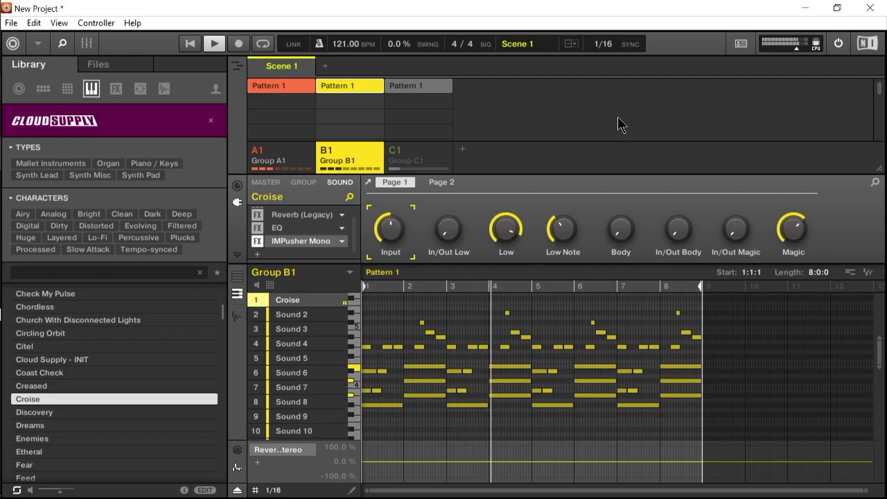
key("space")
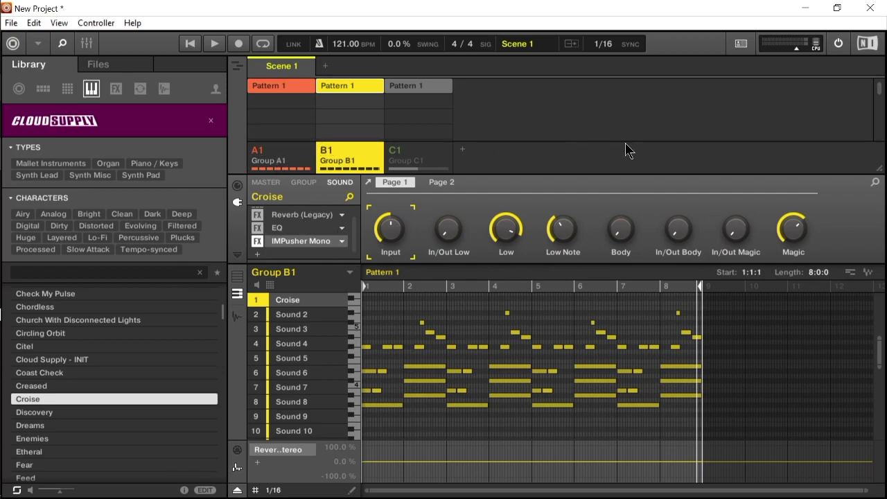
- Add Group D1 and listen to its Cymatics audio loop together with Group A1
left_click(463, 149)
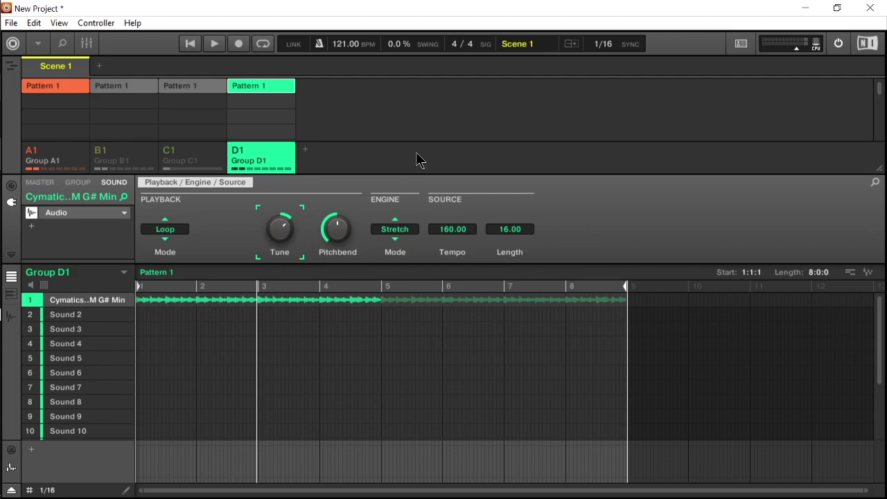
key("space")
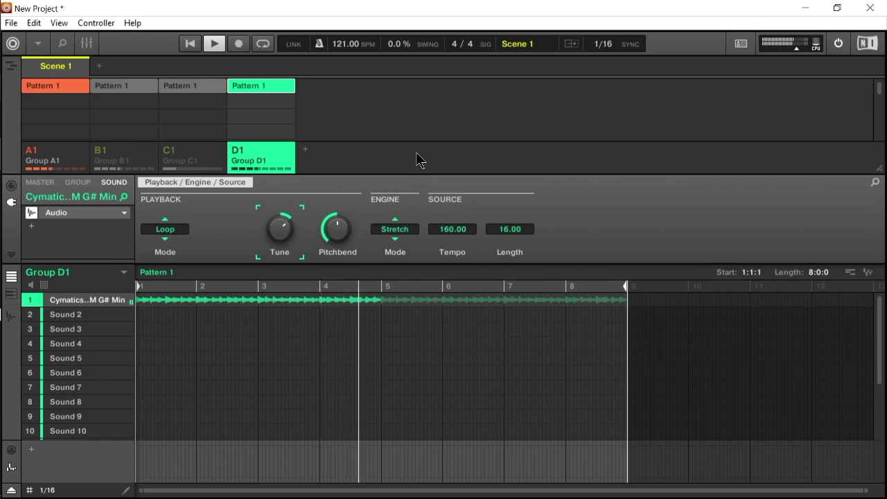
key("space")
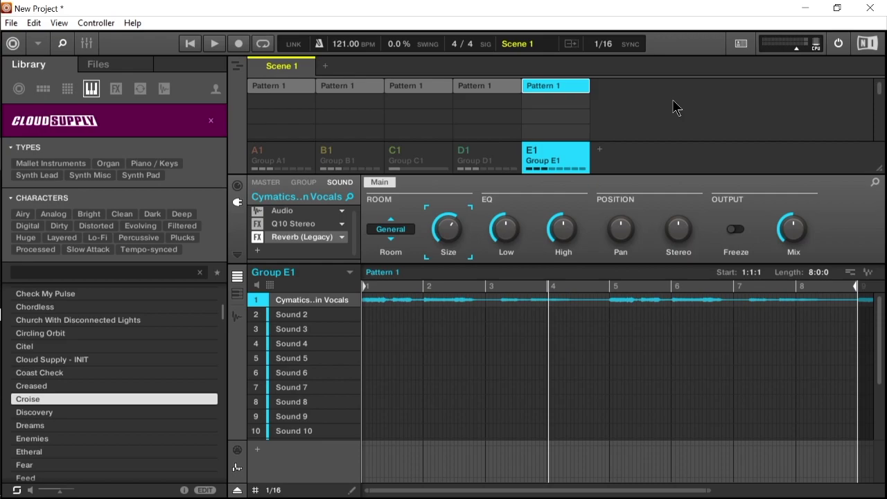
- Listen to the reverb-processed vocals in Group E1 on their own
key("space")
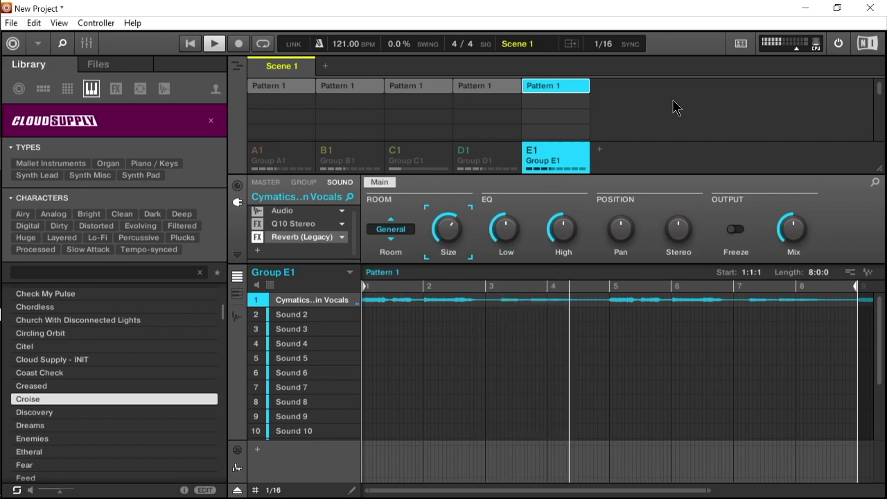
key("space")
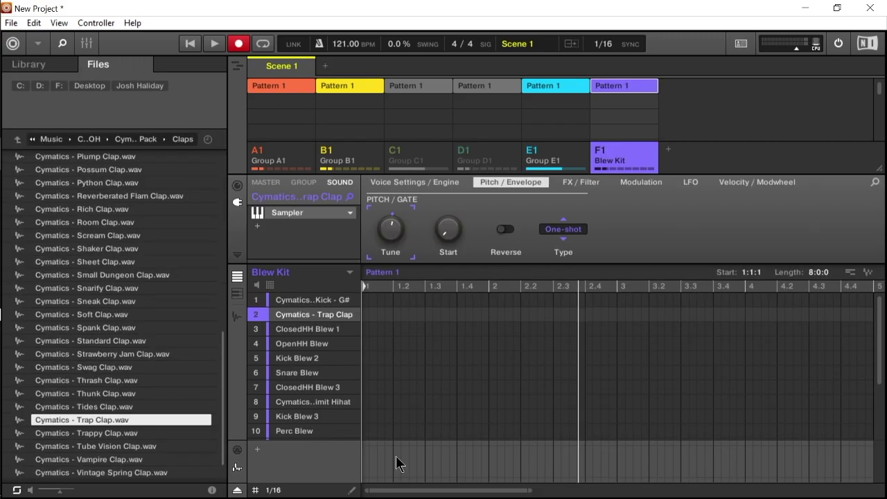
- Record the Trap Clap and ClosedHH Blew 1 hits into the Blew Kit's eight-bar pattern
key("space")
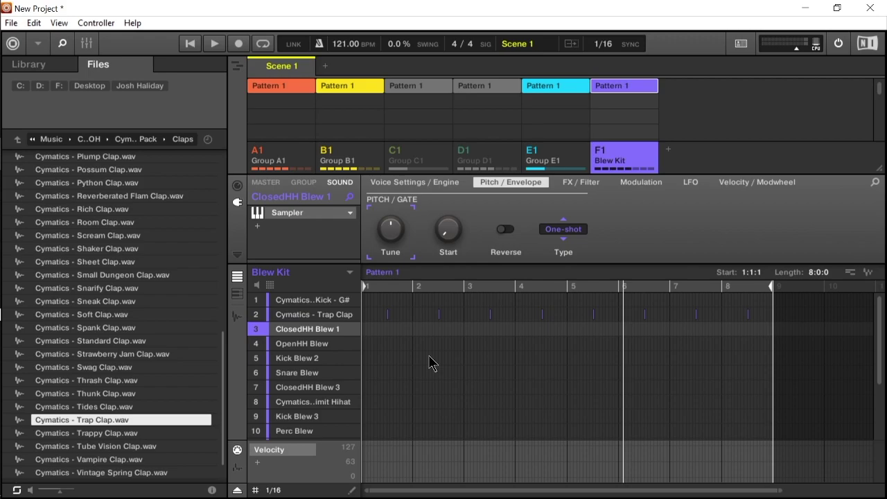
key("ctrl+r")
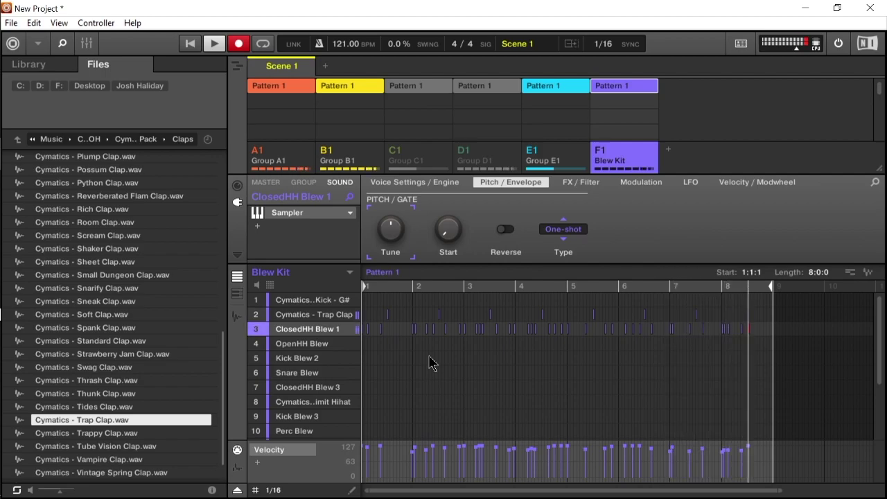
key("space")
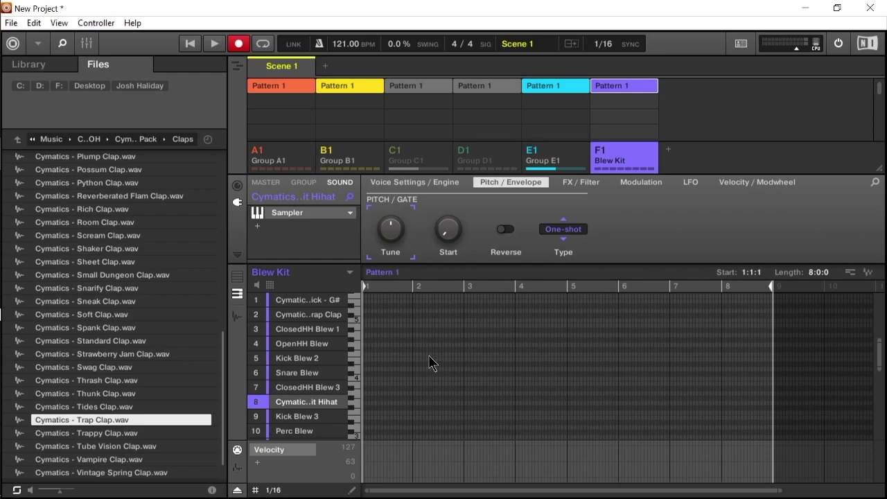
- Record pitched hi-hat rolls with the Cymatics hi-hat on sound 8 and set the step grid to 1/64
key("space")
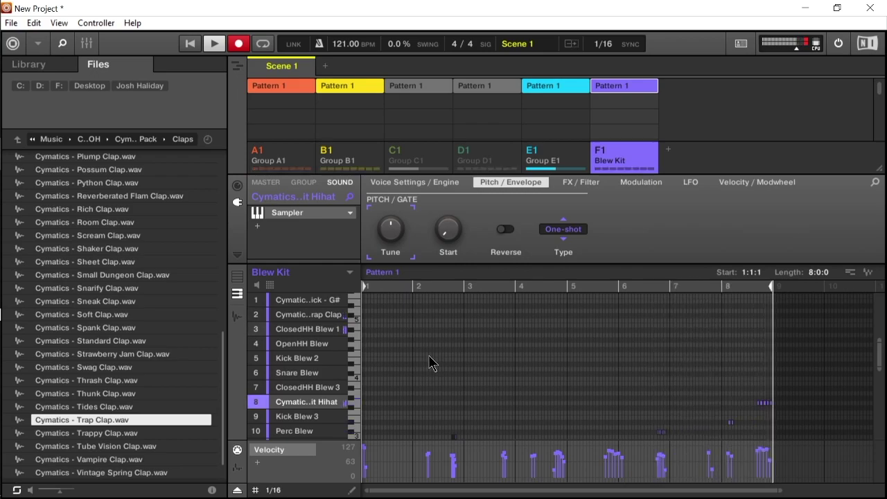
key("space")
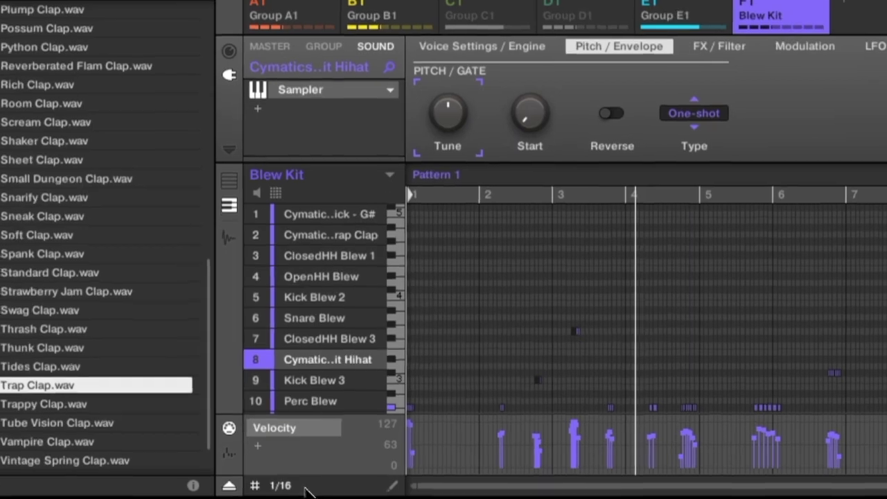
left_click(277, 487)
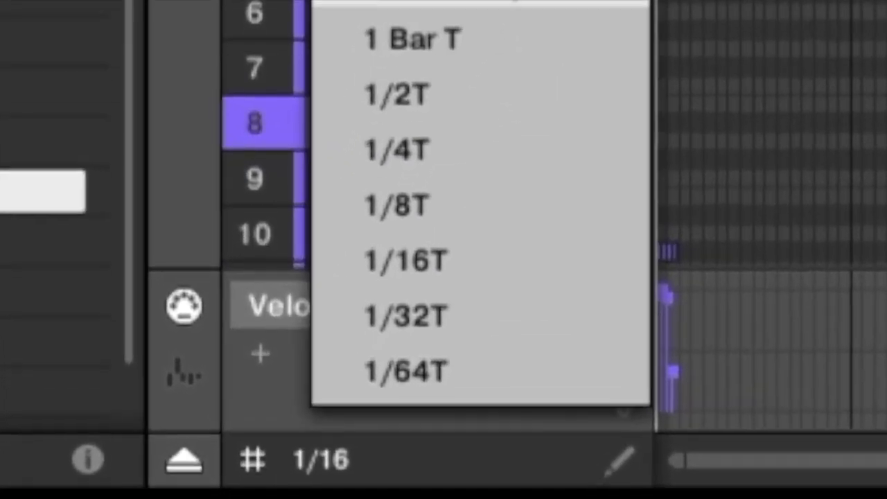
left_click(367, 409)
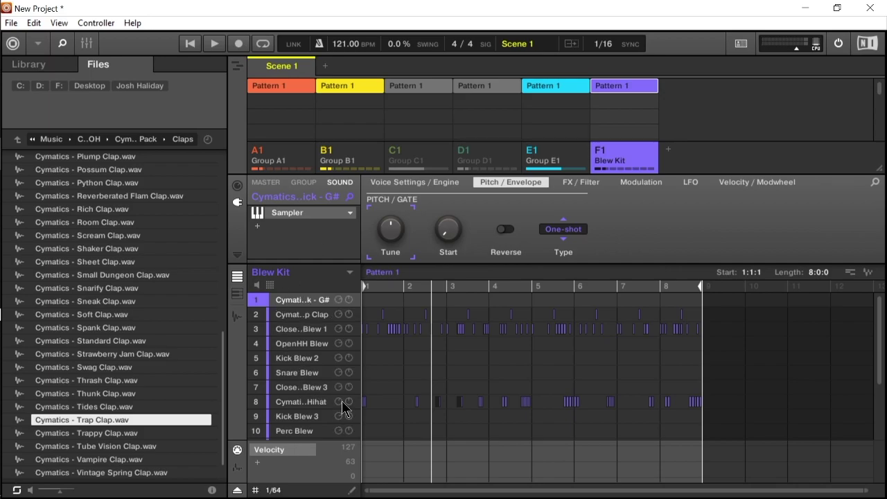
- Vary the ClosedHH Blew 1 note velocities, with 110 on the note at bar 5, and record OpenHH Blew hits
left_click(389, 329)
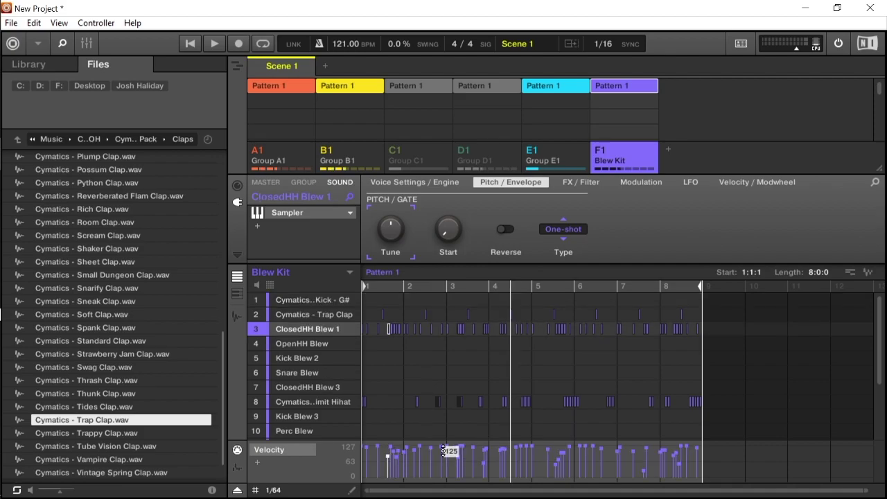
left_click(522, 454)
left_click(532, 447)
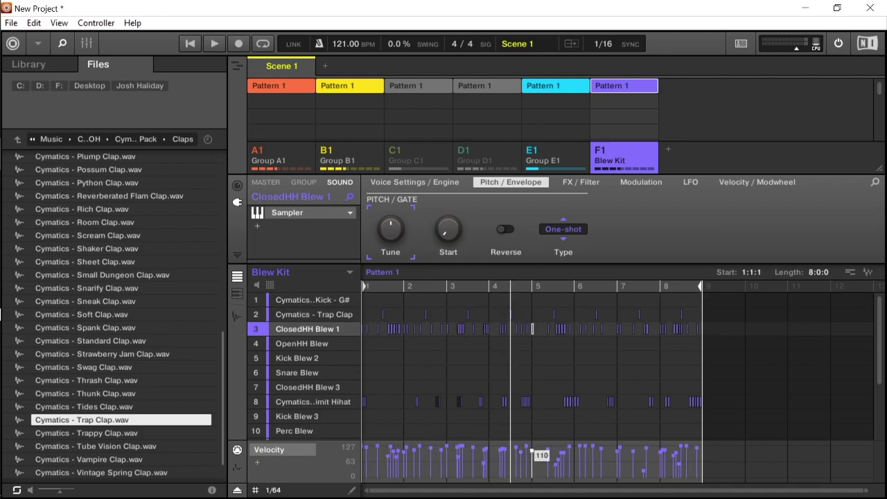
left_click(578, 449)
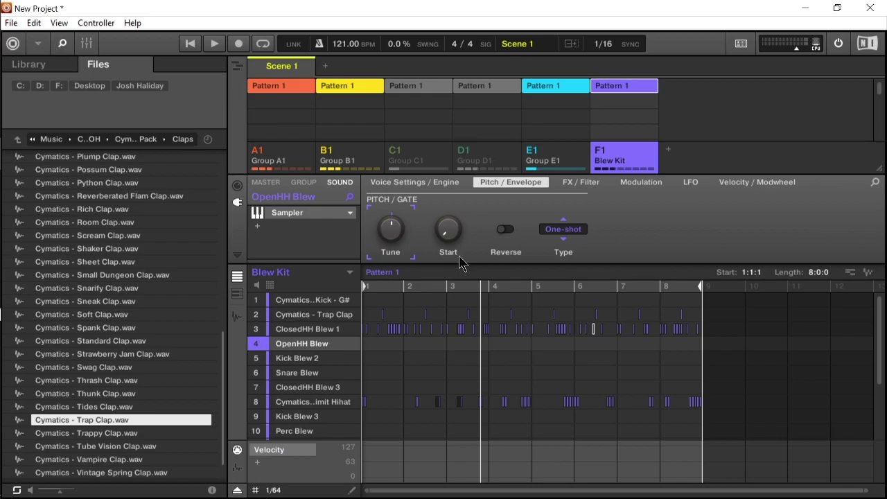
key("ctrl+r")
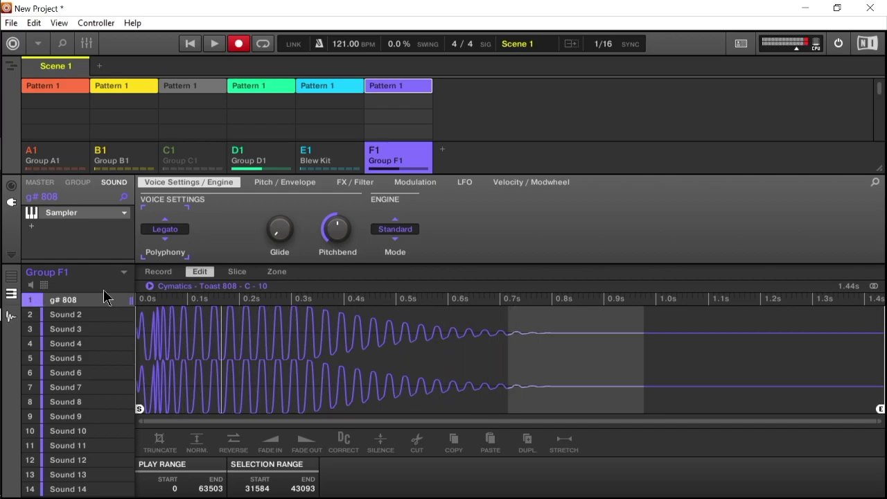
- Return from the sample editor to Group F1's pattern and record the g# 808 bass line
key("ctrl+e")
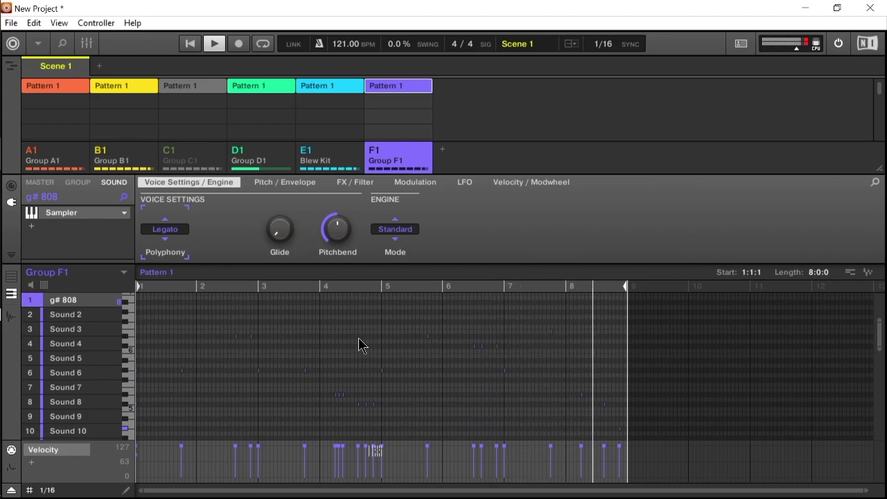
key("space")
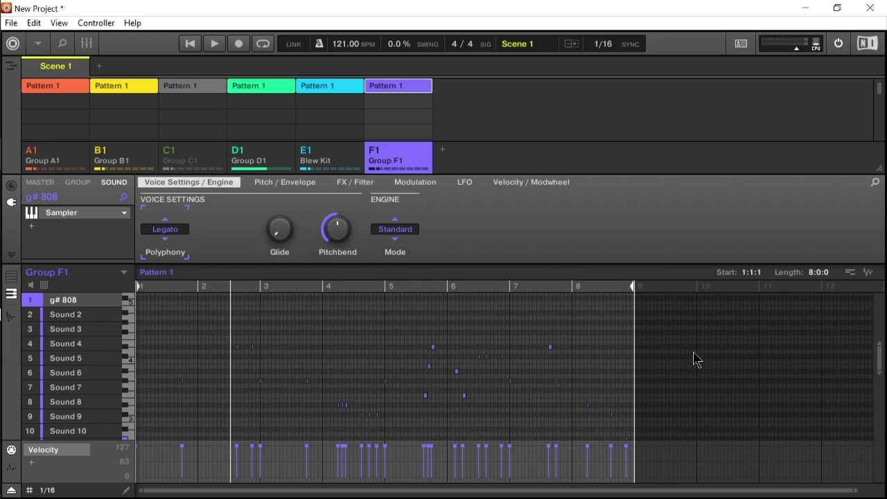
- Select the Blew Kit group and play its drum pattern along with the 808
left_click(309, 154)
key("space")
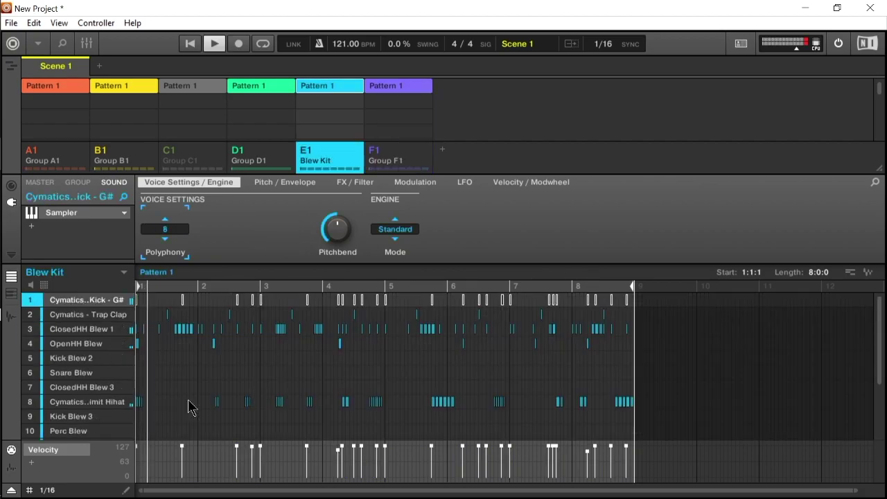
left_click(293, 364)
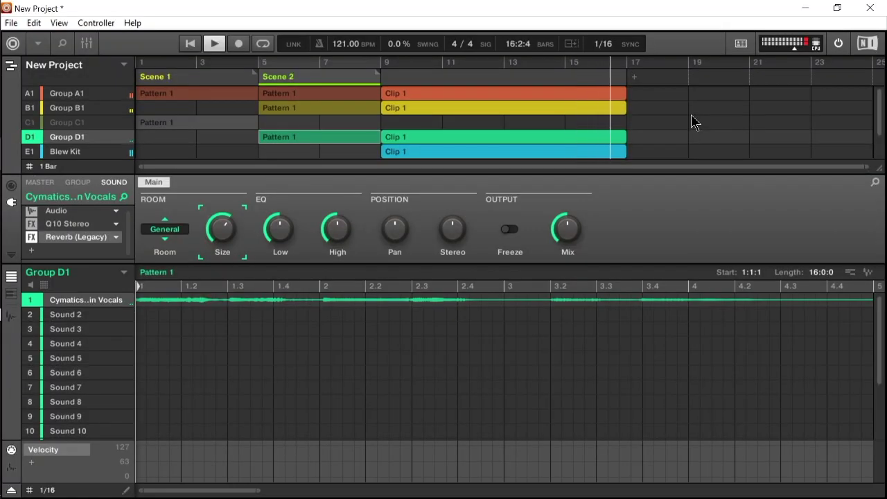
- Stop the arrangement playback and switch from the scene overview to the song timeline
key("space")
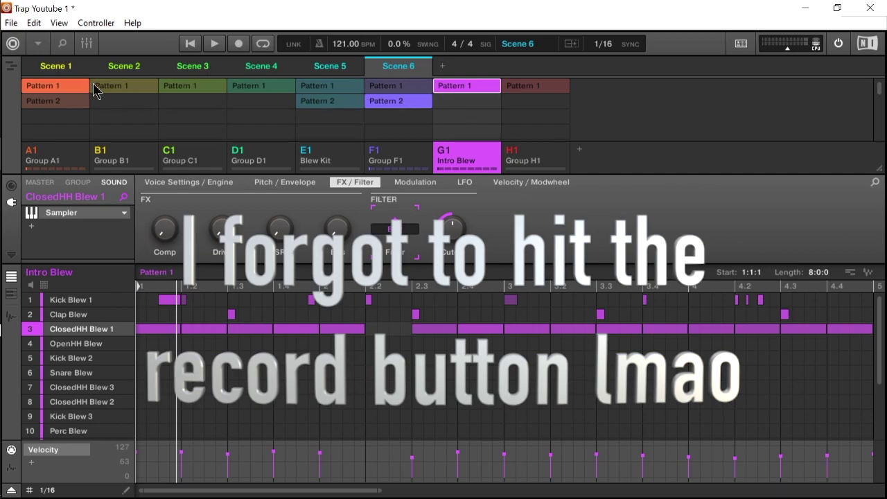
left_click(11, 72)
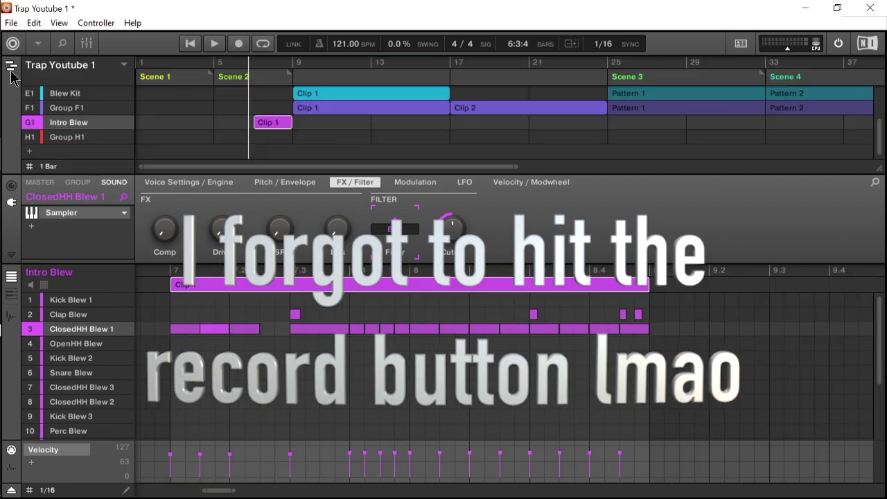
- Switch from the song timeline back to the scene overview and select Scene 4
scroll(307, 109, "up", 4)
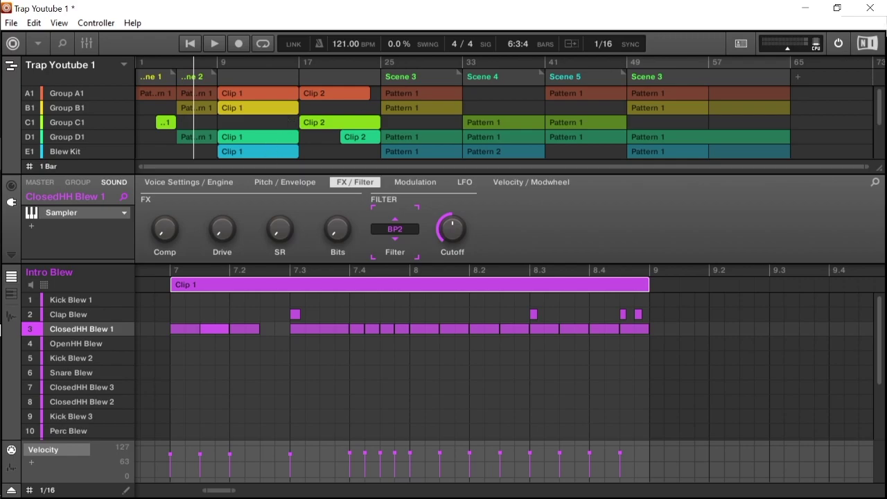
left_click(14, 68)
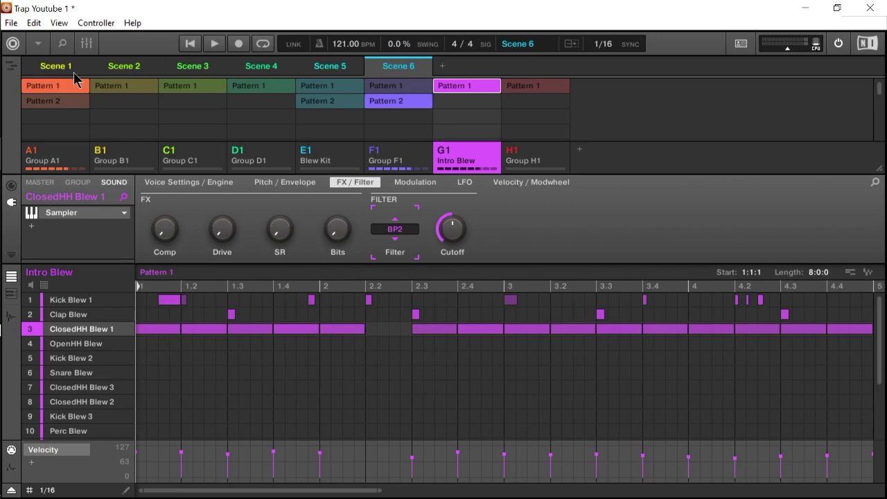
left_click(281, 65)
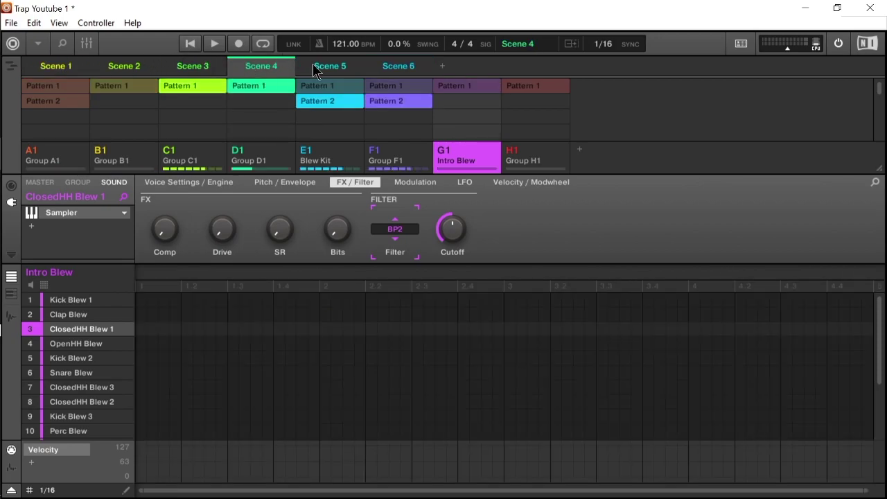
- Load the Blew Kit's Pattern 1 in Scene 4, solo the group and play the pattern briefly
left_click(330, 88)
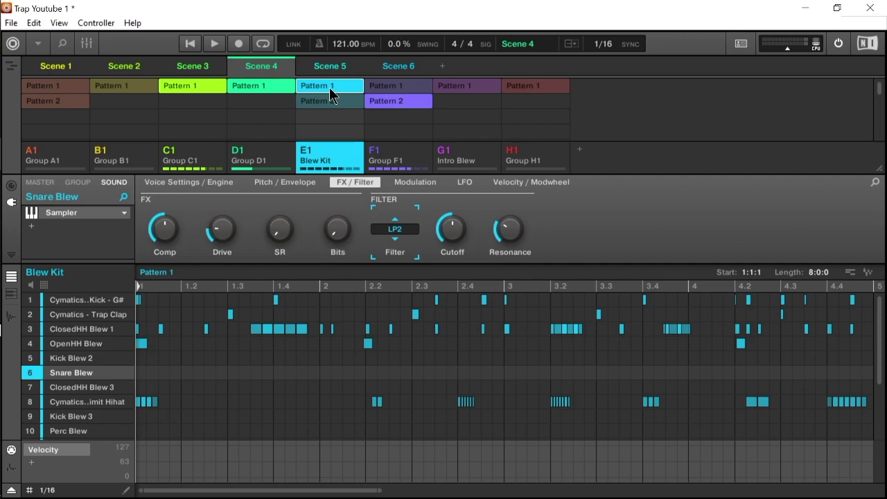
right_click(305, 152, "shift")
key("space")
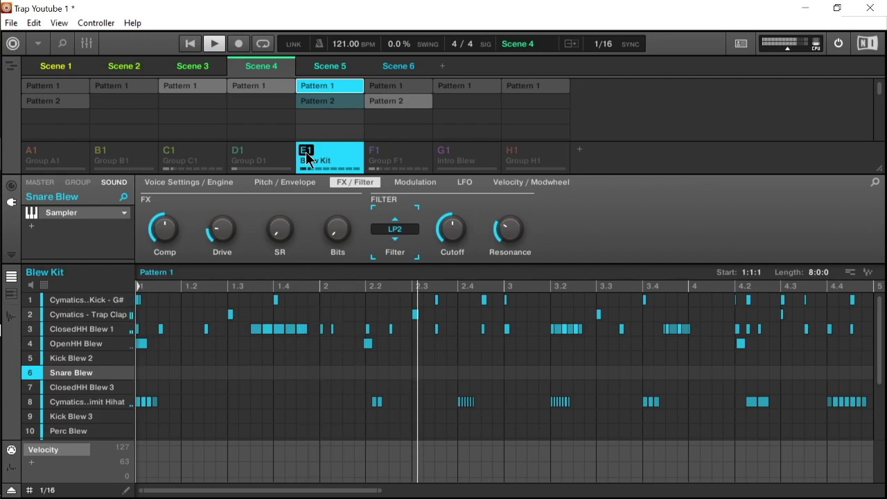
key("space")
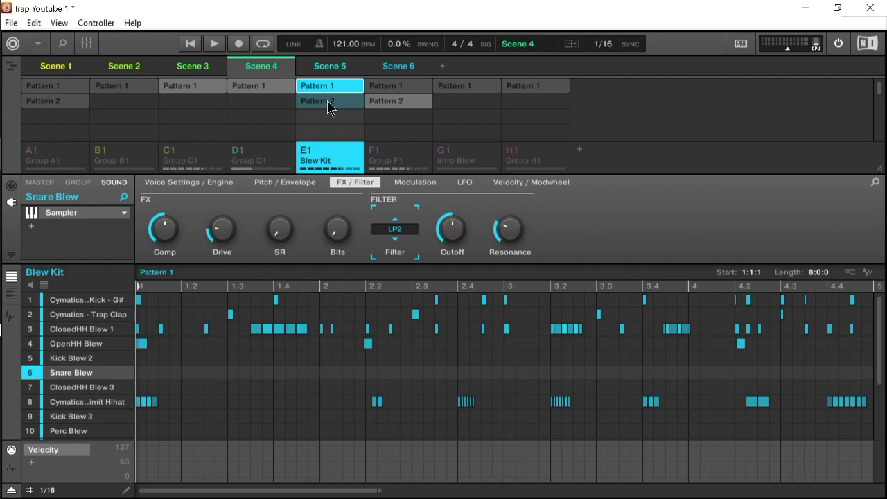
- Switch the Blew Kit to Pattern 2 in Scene 4 and listen to it soloed
left_click(330, 104)
left_click(406, 159)
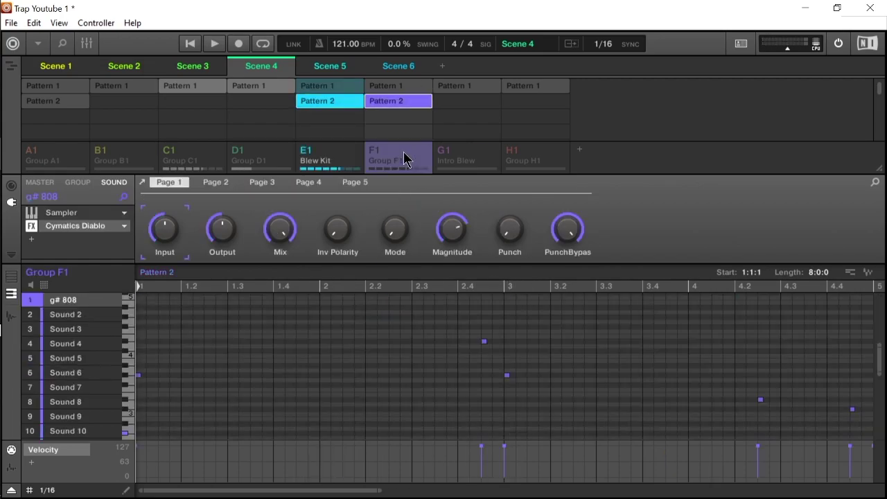
left_click(346, 161)
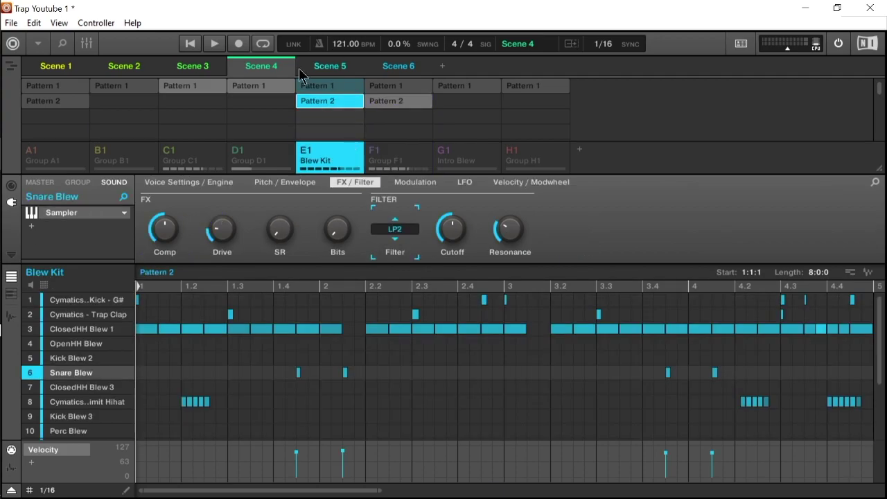
key("space")
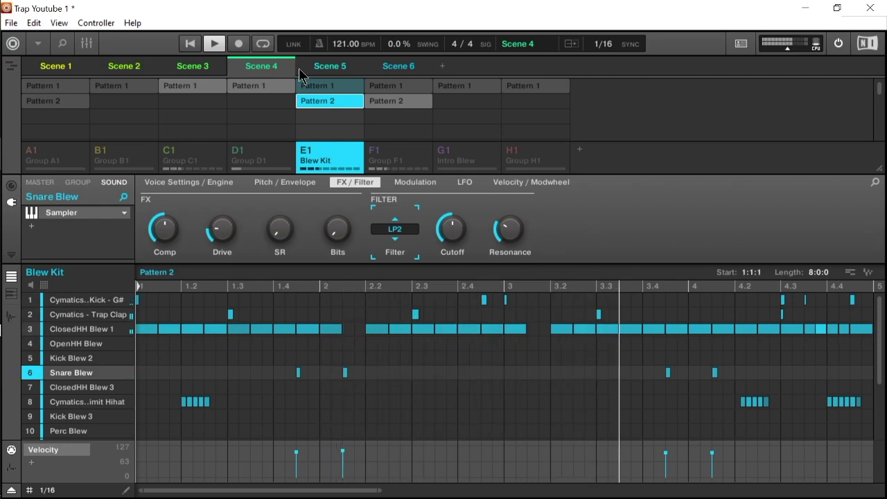
key("space")
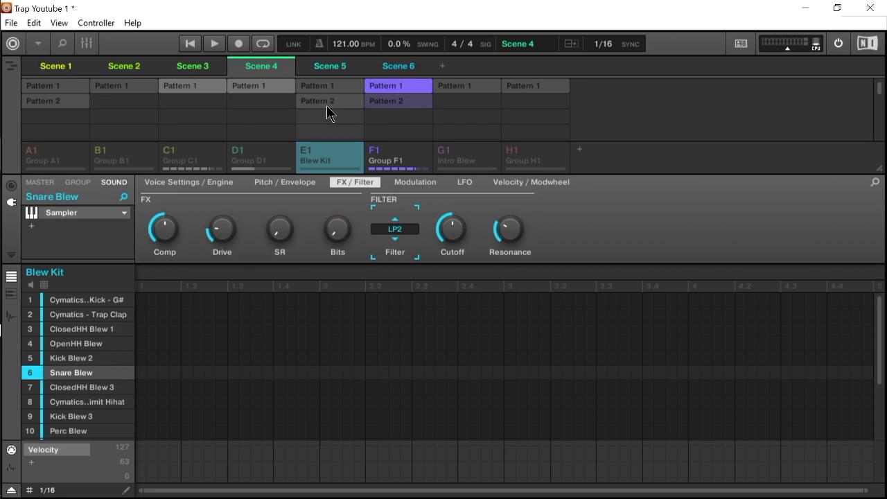
- Listen to Group F1's g# 808 line in Pattern 1 with the group soloed
left_click(394, 104)
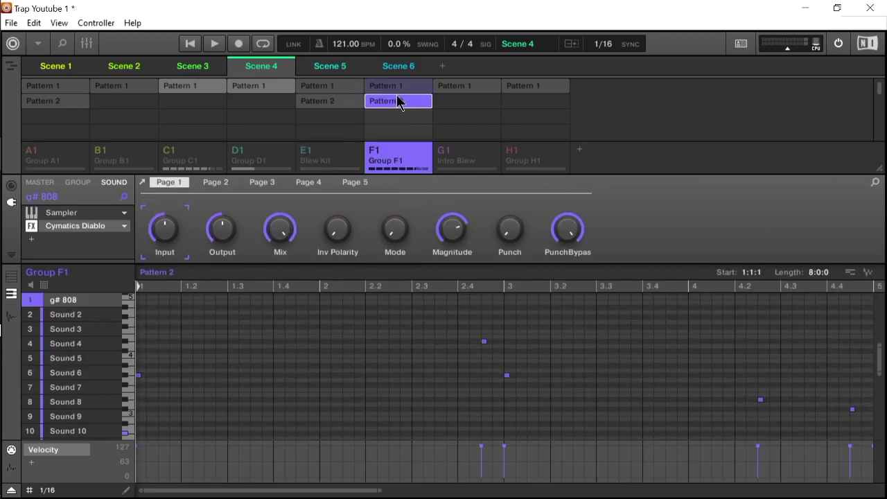
key("space")
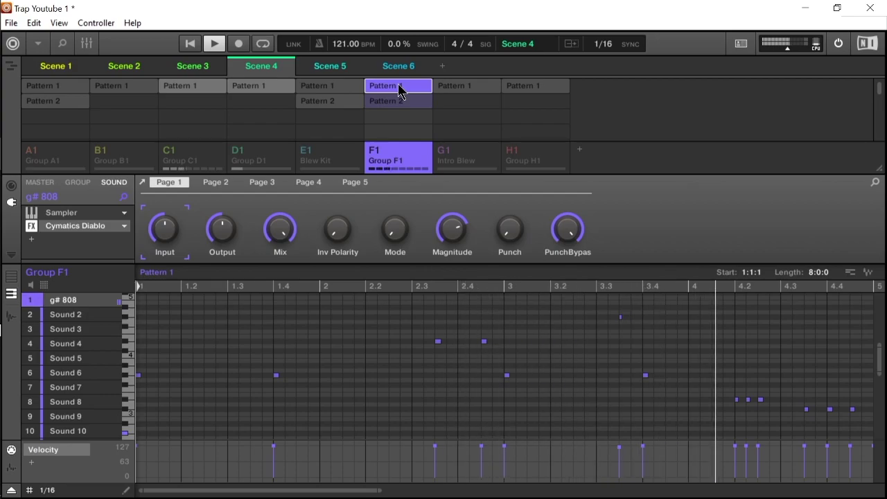
key("space")
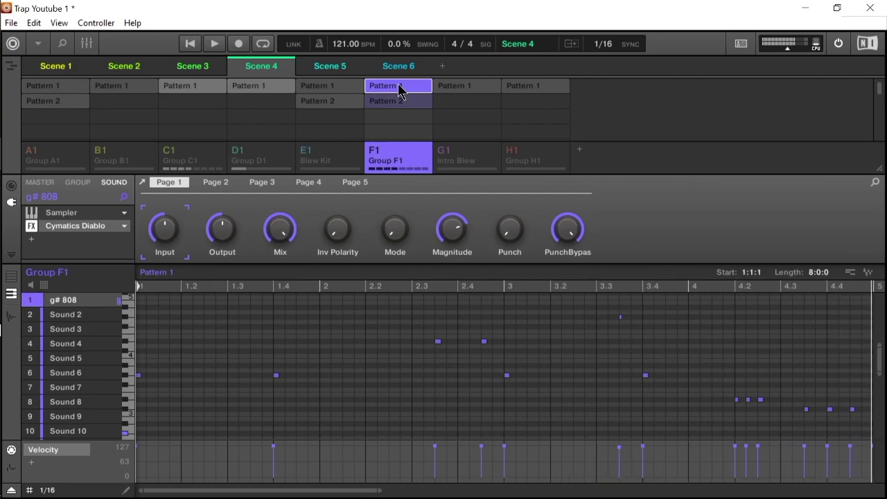
- Play Group F1's Pattern 2 and examine its 808 notes from bar 6 to the end
left_click(395, 102)
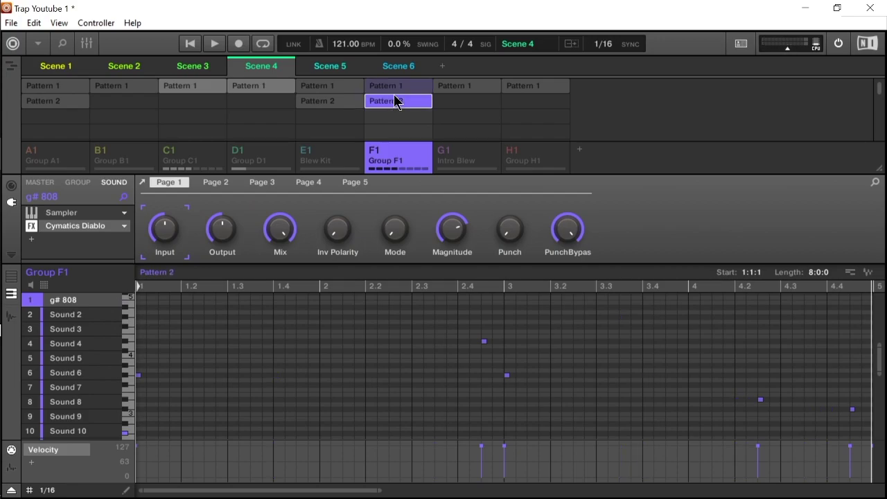
key("space")
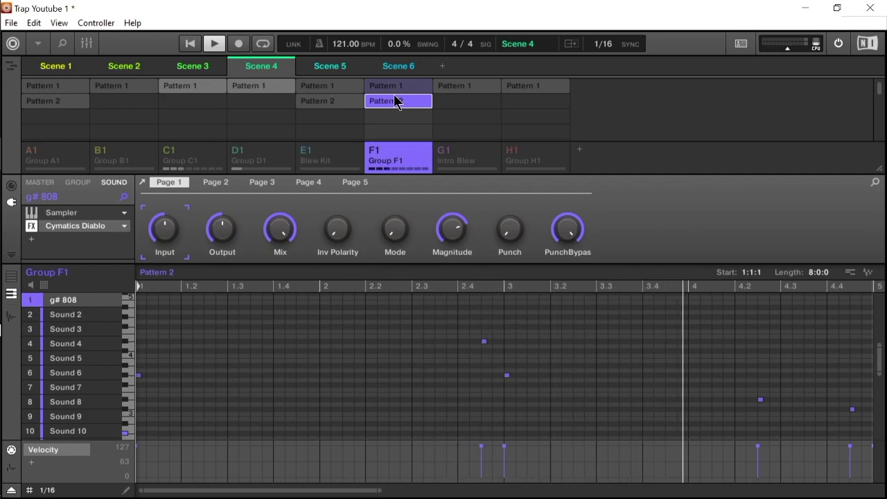
key("space")
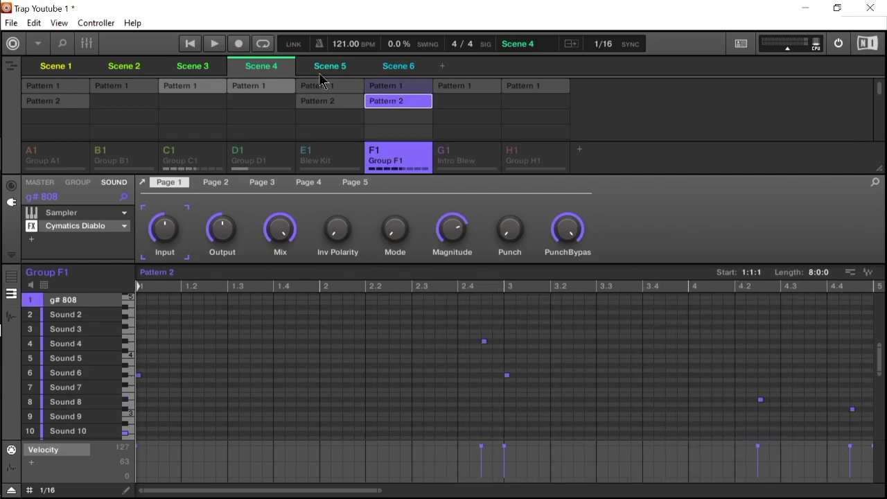
left_click_drag(341, 494, 816, 352)
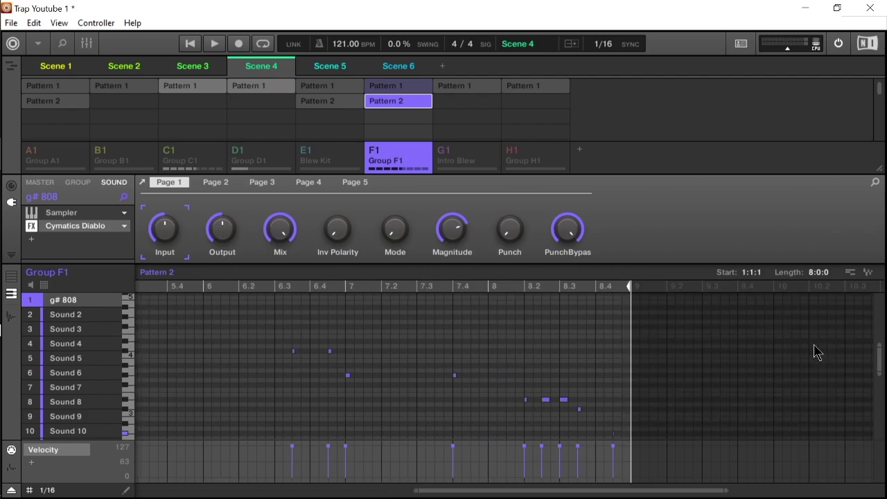
left_click(206, 286)
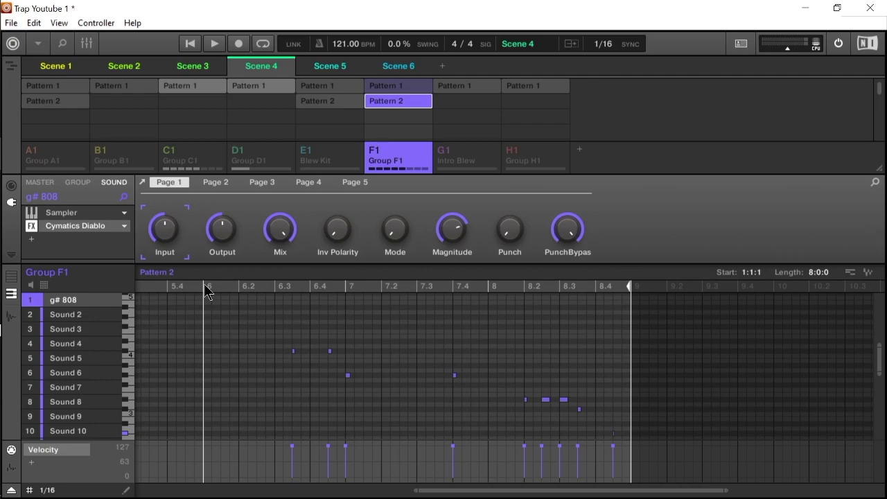
- Use the Intro Blew group's Pattern 1 in Scene 4, select Clap Blew and listen to the pattern soloed
left_click(454, 86)
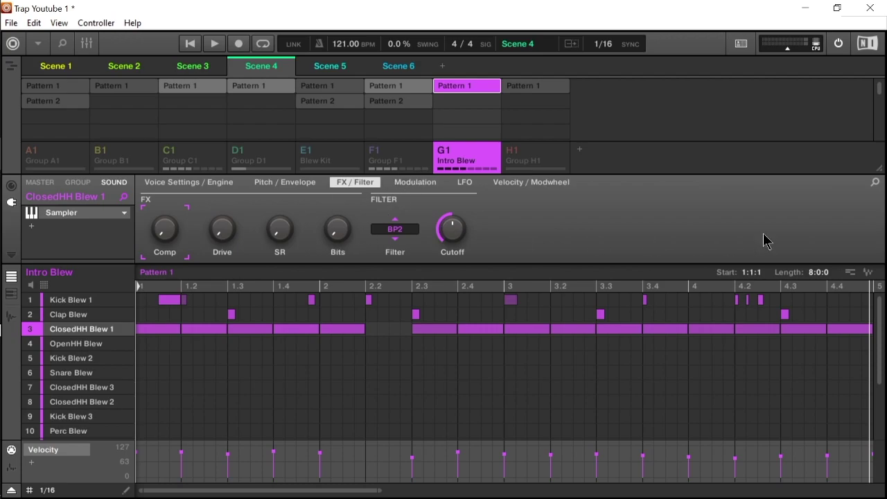
left_click(69, 314)
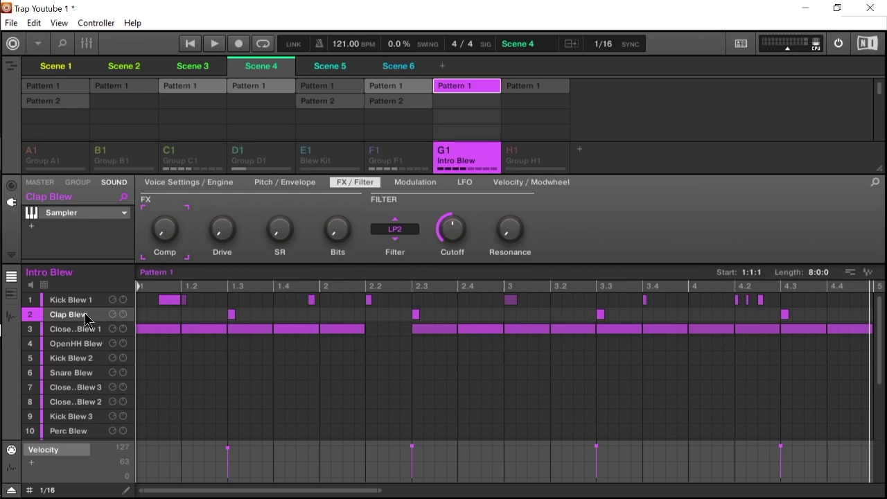
key("space")
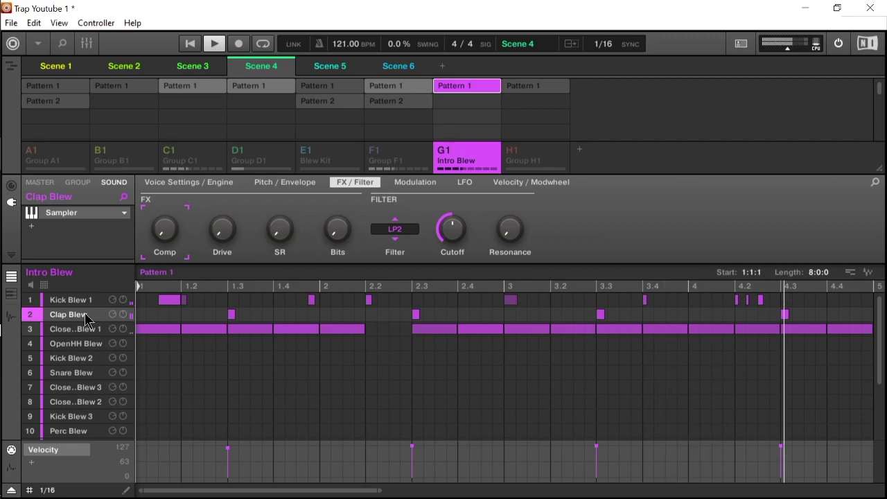
key("space")
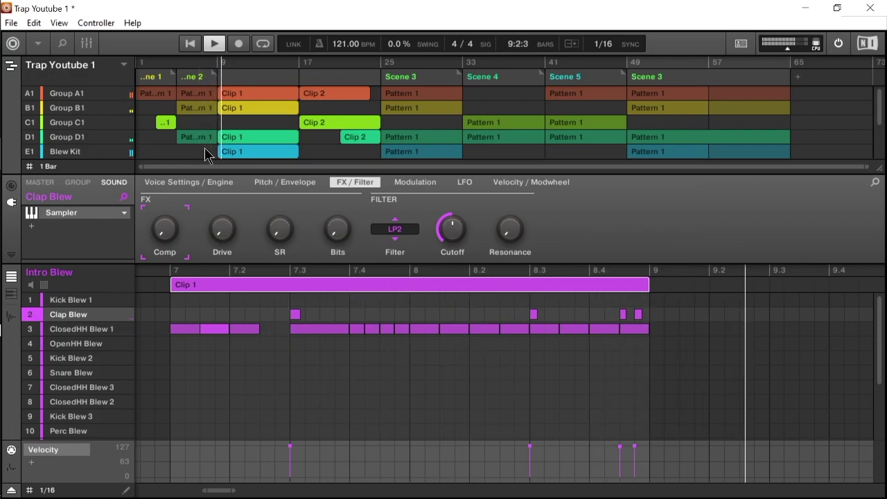
- Stop the arrangement playback, then add Group A1's Pattern 1 to Scene 4 and remove the group's Pattern 2
key("space")
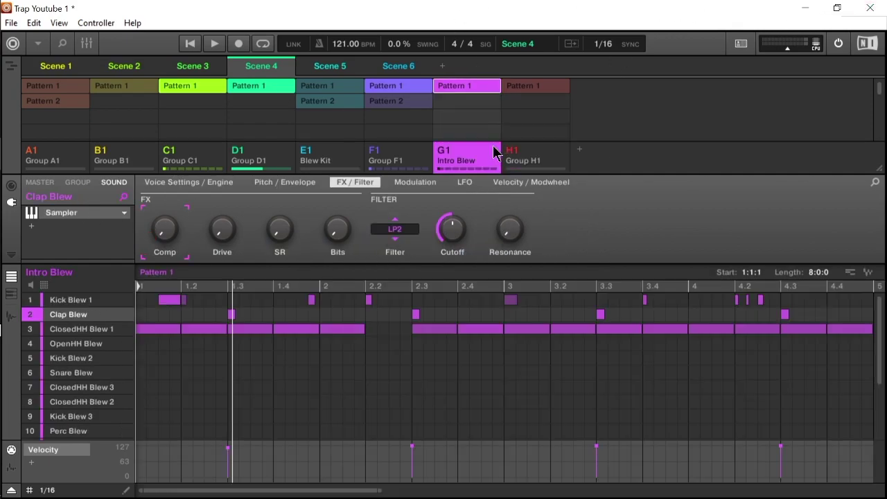
left_click(82, 118)
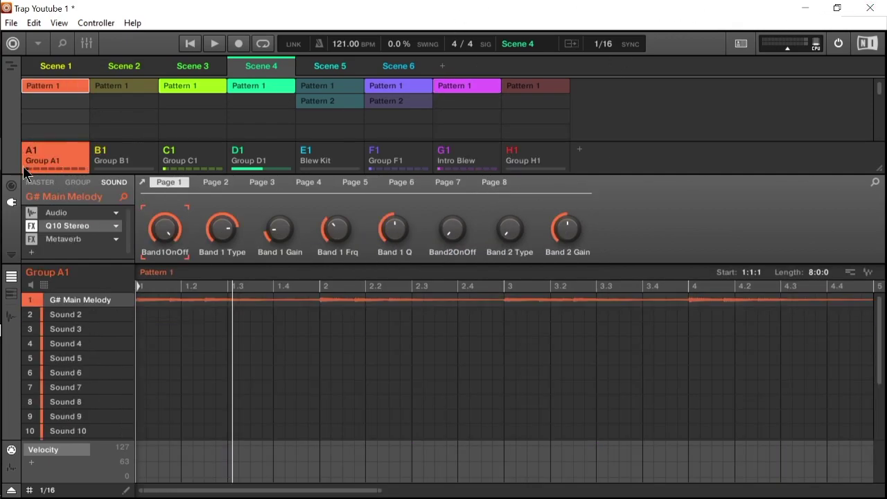
- Look through the sounds and Scene 4 patterns of each group from Group B1 to Intro Blew
left_click(137, 147)
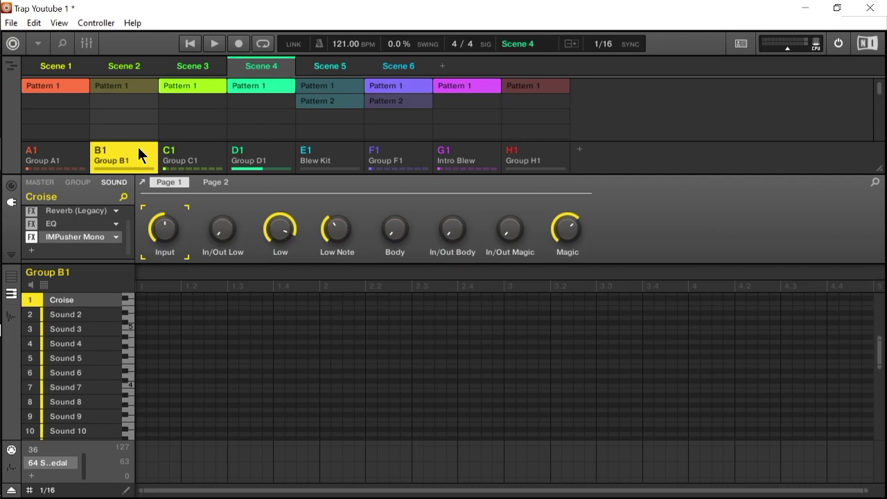
left_click(210, 155)
left_click(267, 149)
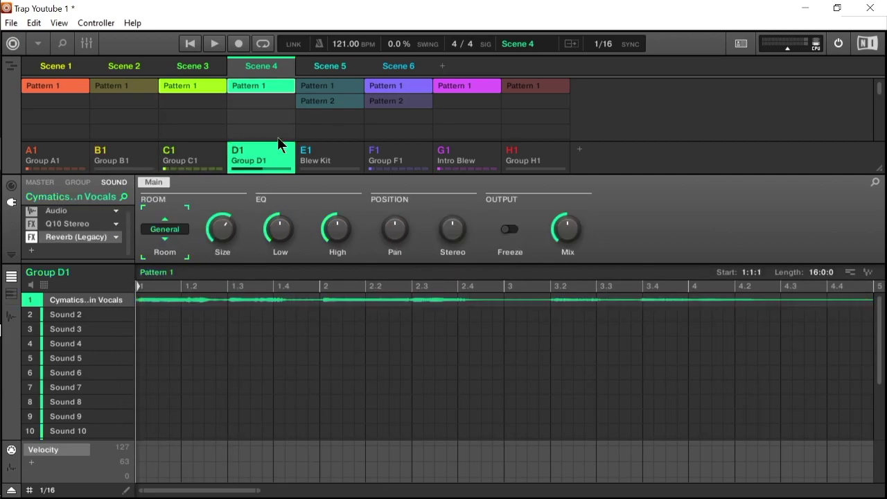
left_click(323, 156)
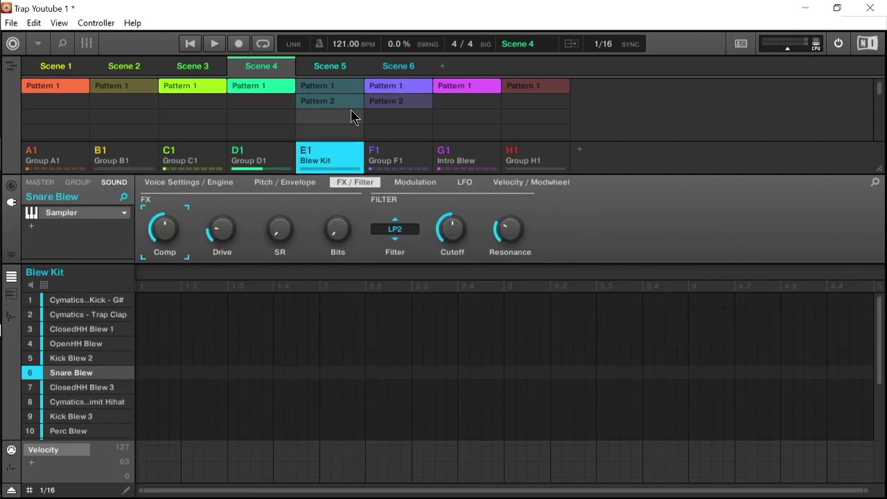
left_click(411, 159)
left_click(483, 157)
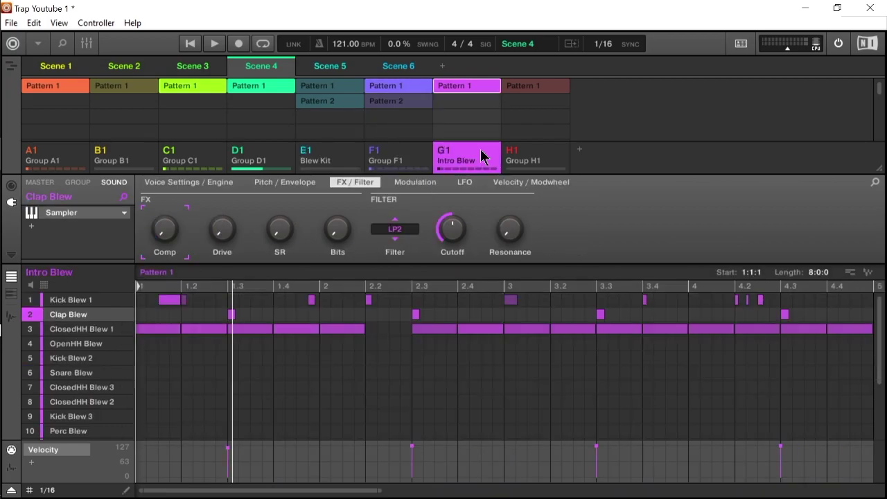
- Step through Scenes 1 to 4 to compare which group patterns each one uses
left_click(78, 70)
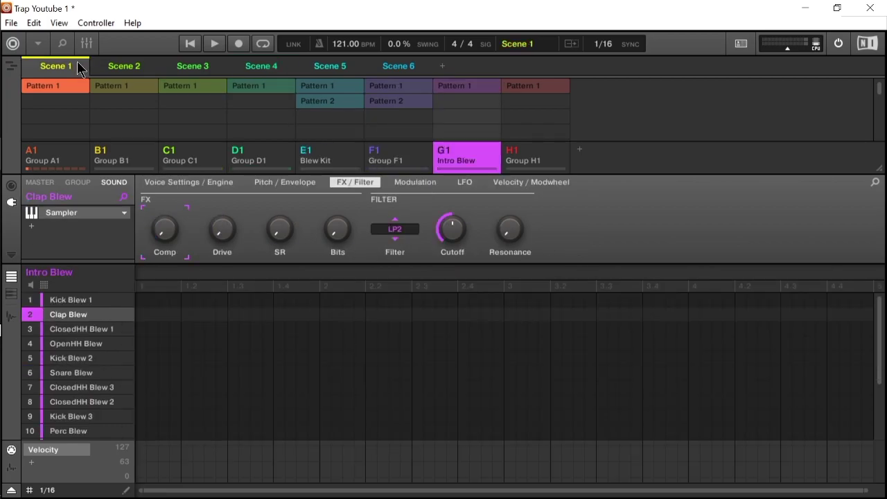
left_click(116, 66)
left_click(213, 65)
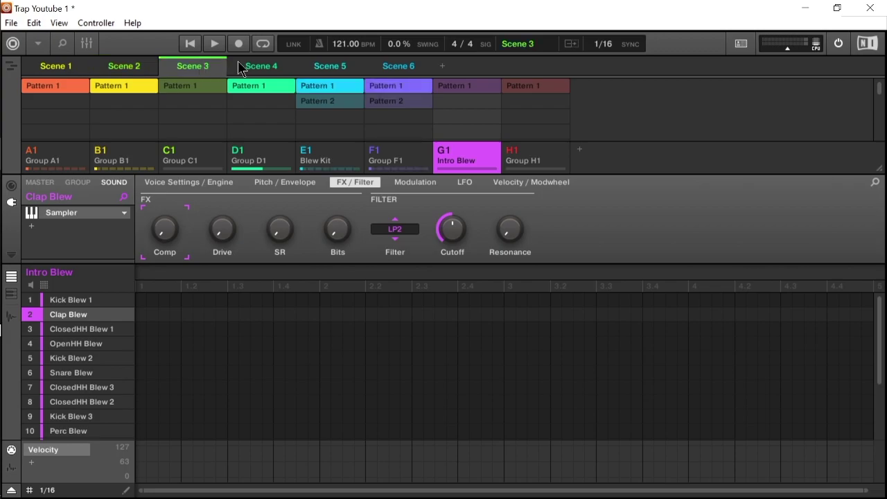
left_click(242, 67)
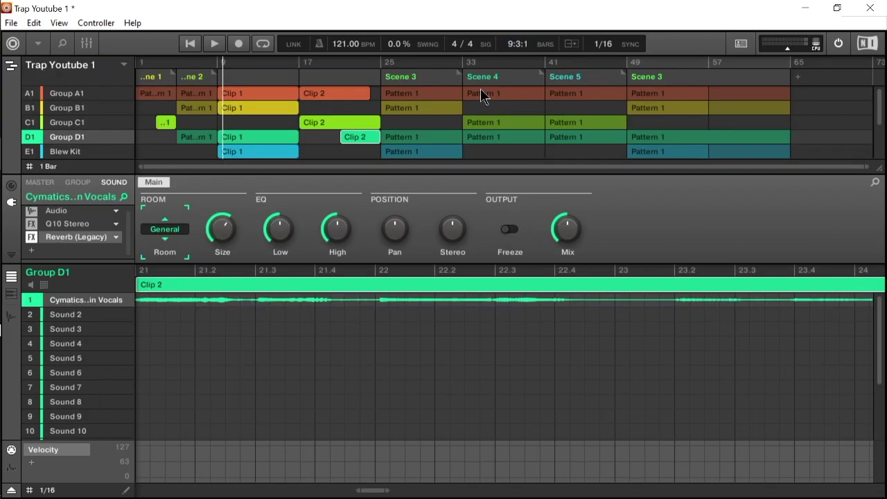
- Play the arrangement in the song timeline and check all group tracks through Scenes 3 and 4
key("space")
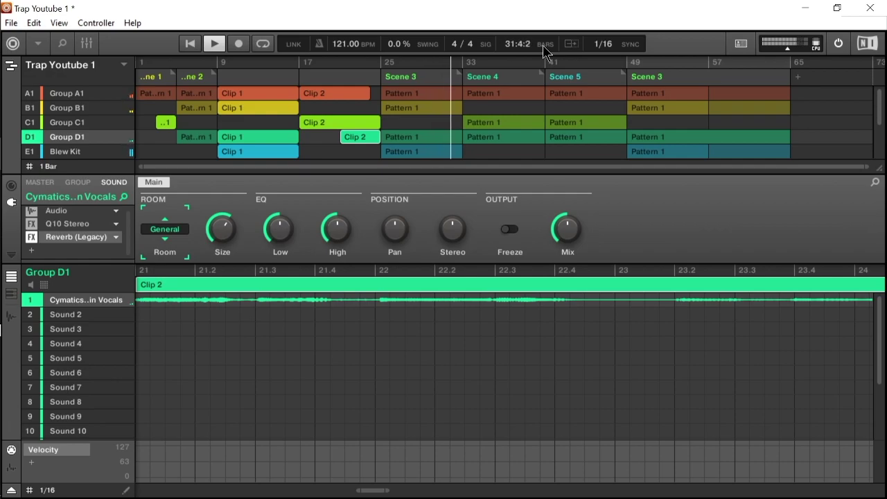
scroll(509, 115, "down", 5)
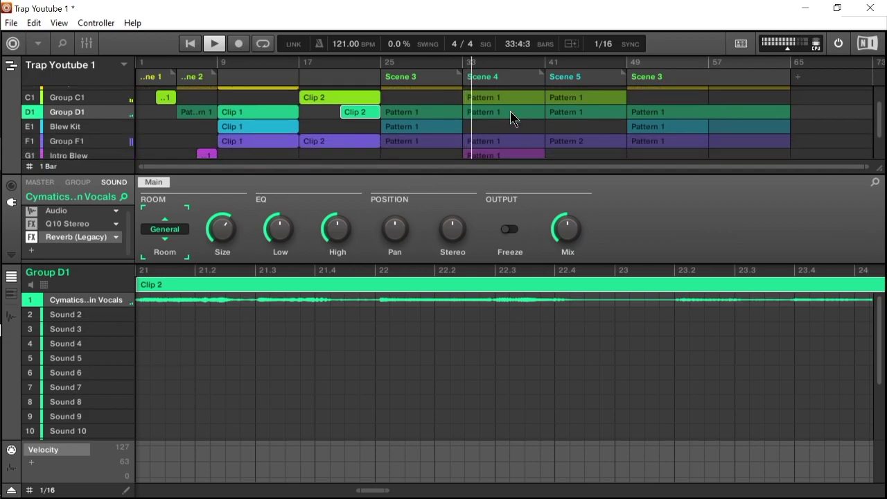
scroll(513, 114, "down", 1)
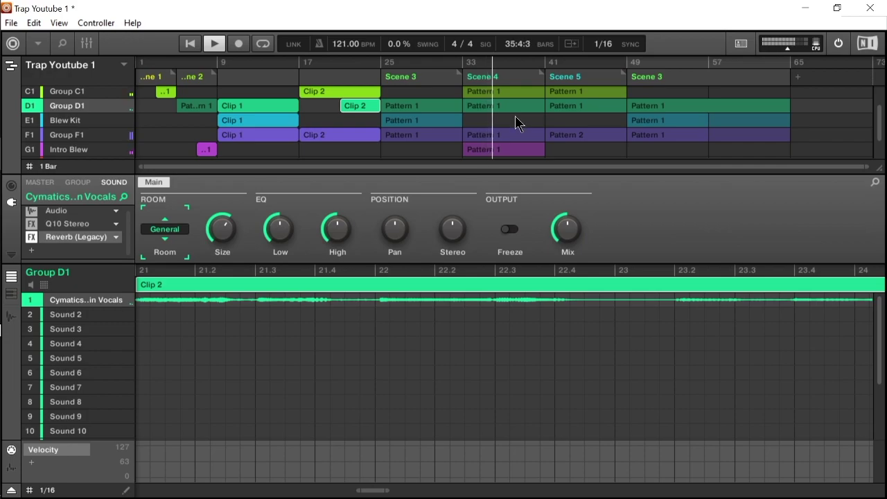
scroll(520, 118, "up", 4)
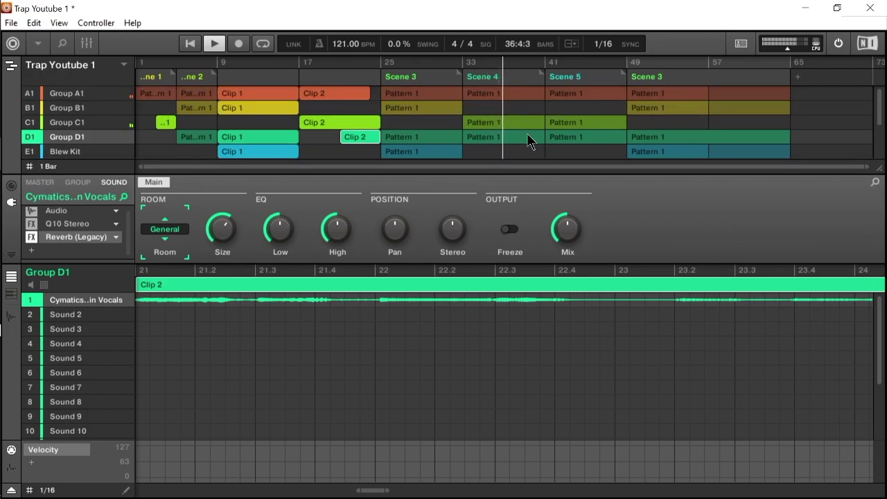
- Check all group tracks during song playback, then inspect Scene 6's Group F1 and Blew Kit patterns
scroll(531, 136, "down", 2)
scroll(533, 139, "down", 3)
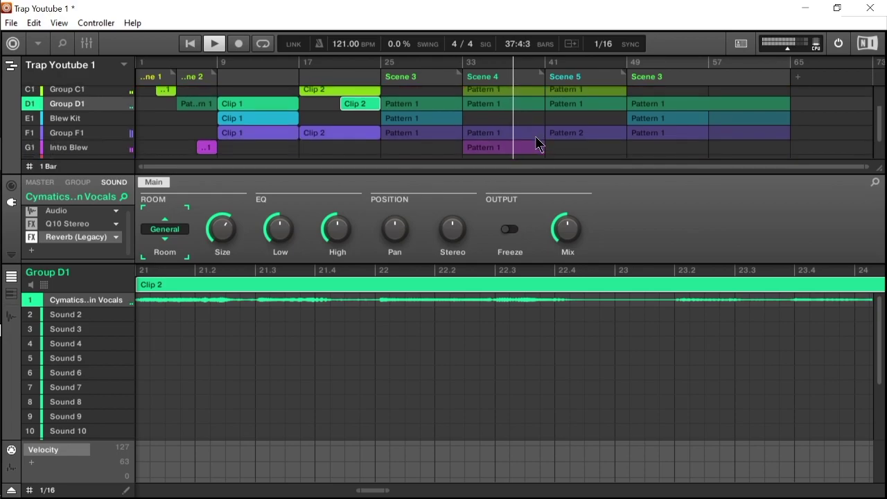
scroll(535, 139, "up", 4)
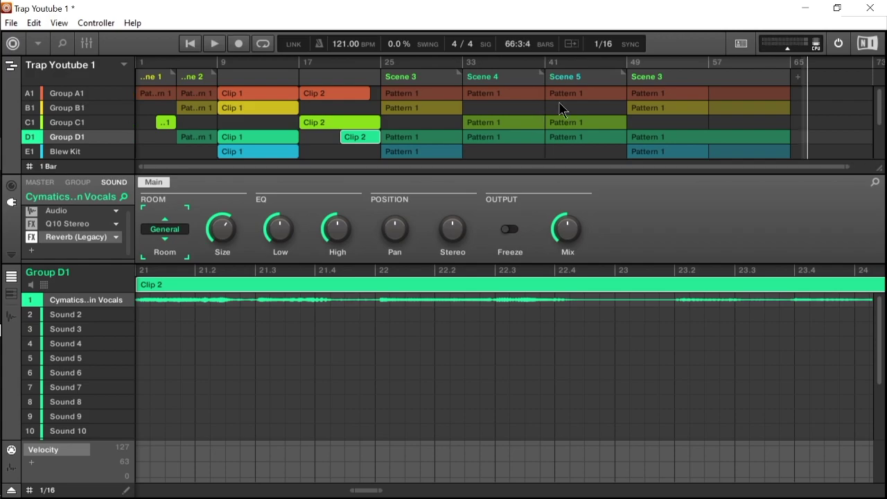
left_click(10, 65)
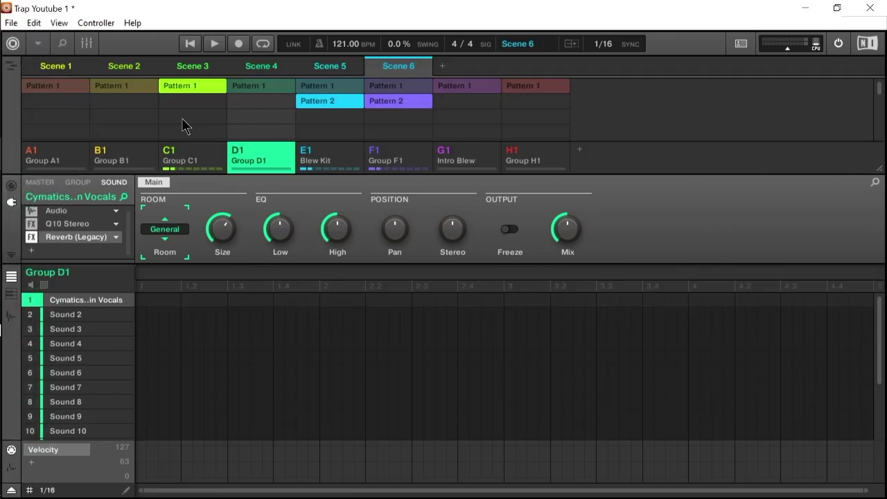
left_click(406, 158)
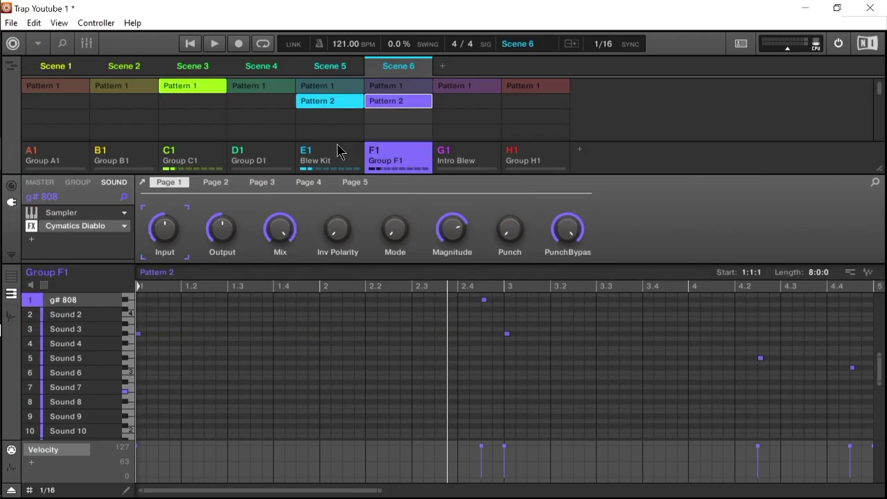
left_click(352, 162)
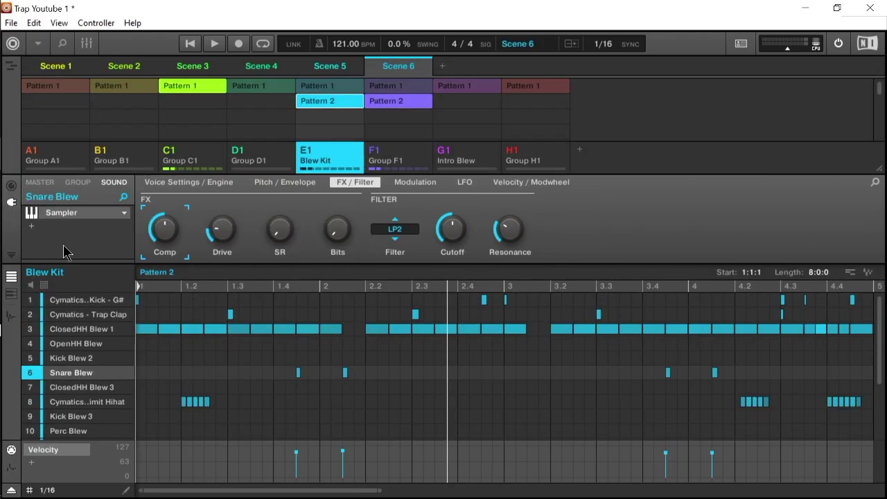
left_click(69, 301)
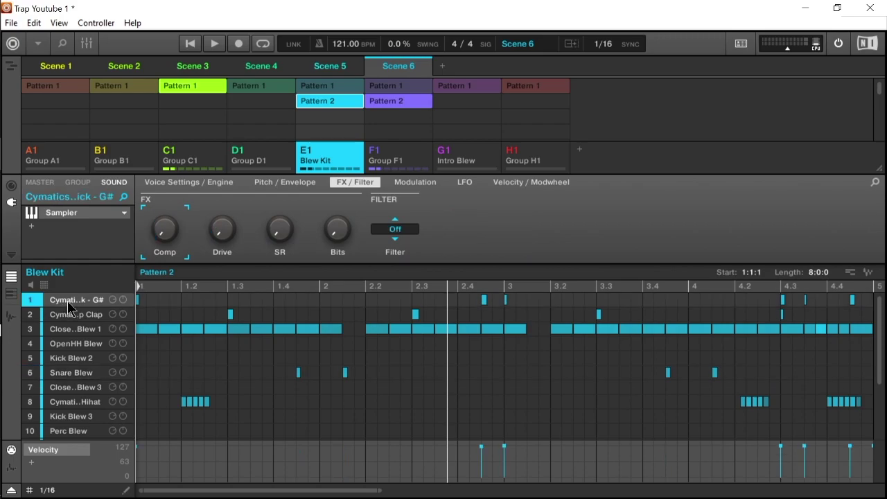
- Assign Group F1's Pattern 1 to Scene 6 and duplicate the Blew Kit's Pattern 2 as Pattern 3
left_click(411, 161)
left_click(405, 86)
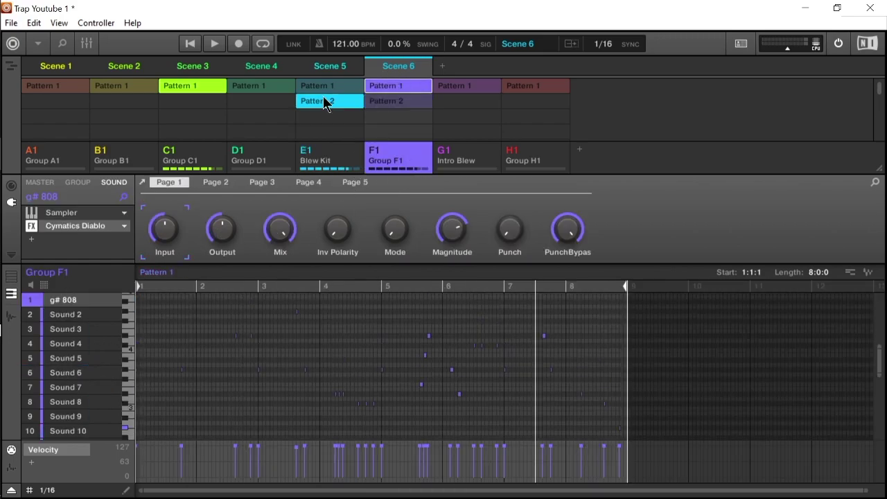
right_click(326, 102)
left_click(367, 167)
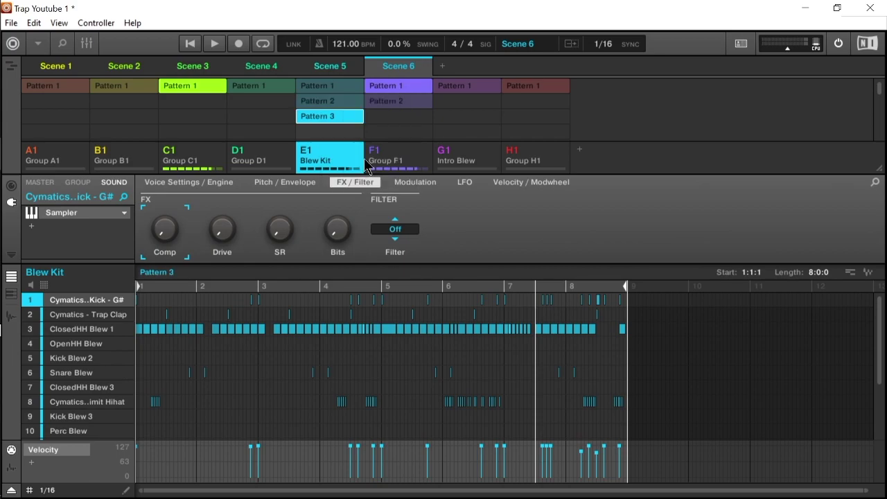
- Delete the closed hi-hat, snare and Limit Hihat notes from the Blew Kit's Pattern 3, keeping the kick and clap
left_click(82, 329)
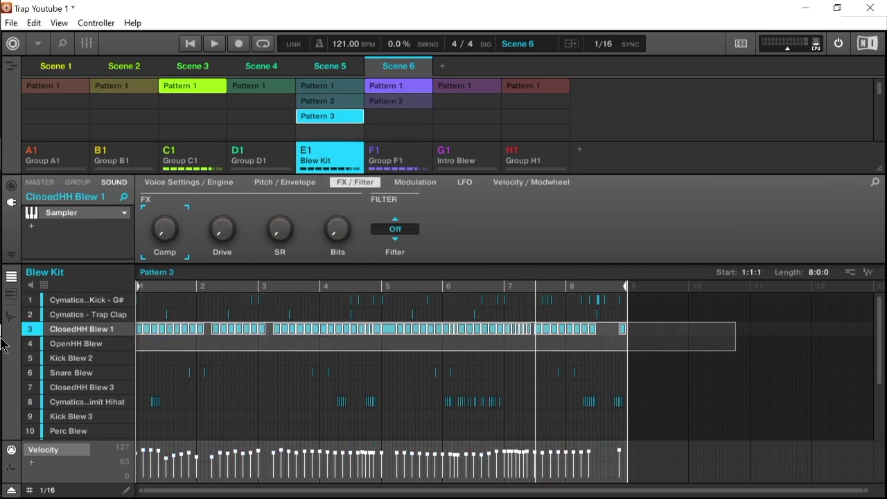
mouse_move(2, 345)
key("Delete")
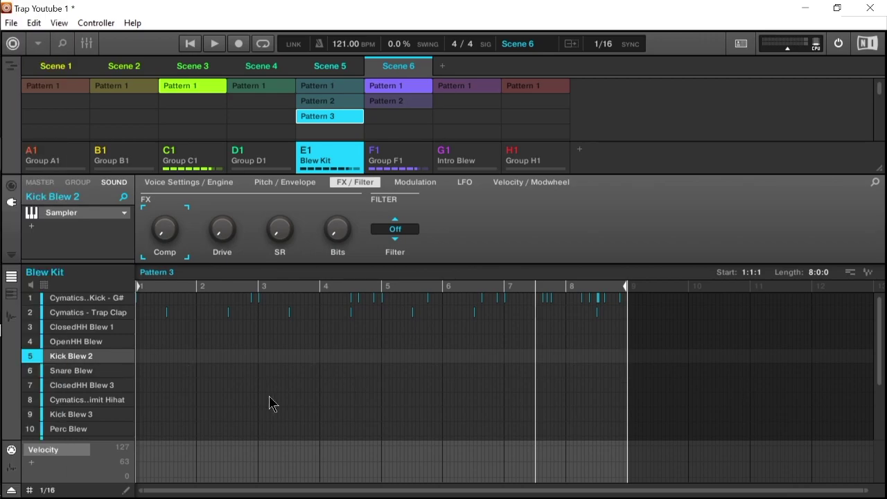
scroll(349, 338, "up", 1)
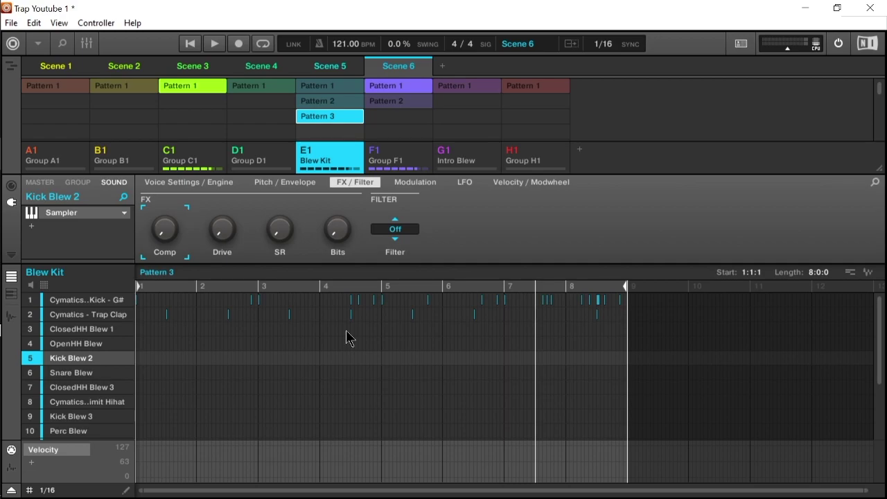
- Record a new ClosedHH Blew 1 part into the Blew Kit's Pattern 3, undoing the unwanted take and recording again
key("space")
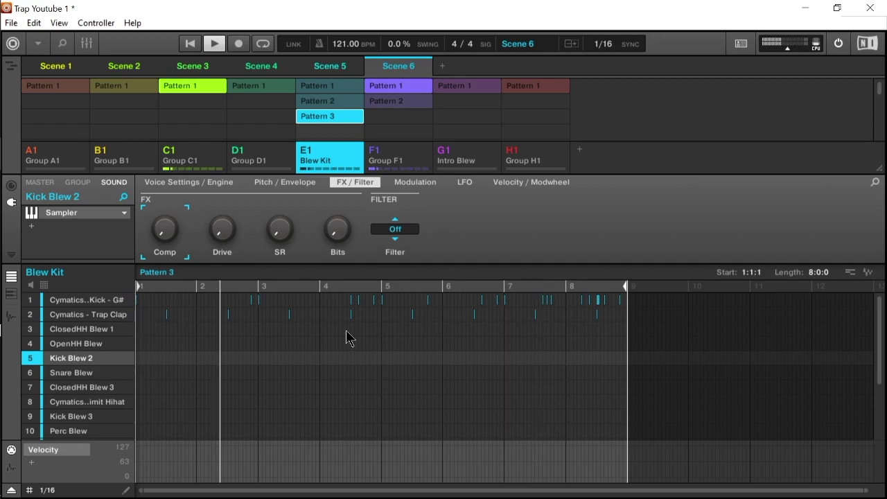
left_click(65, 332)
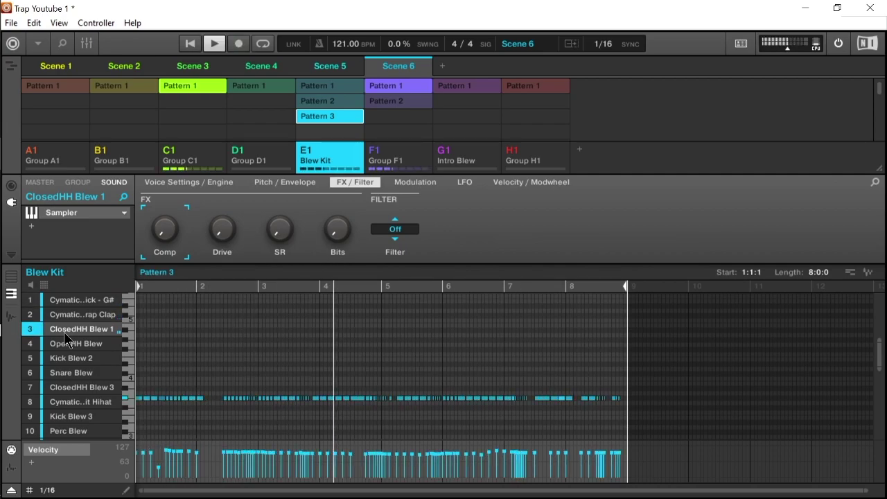
key("ctrl+z")
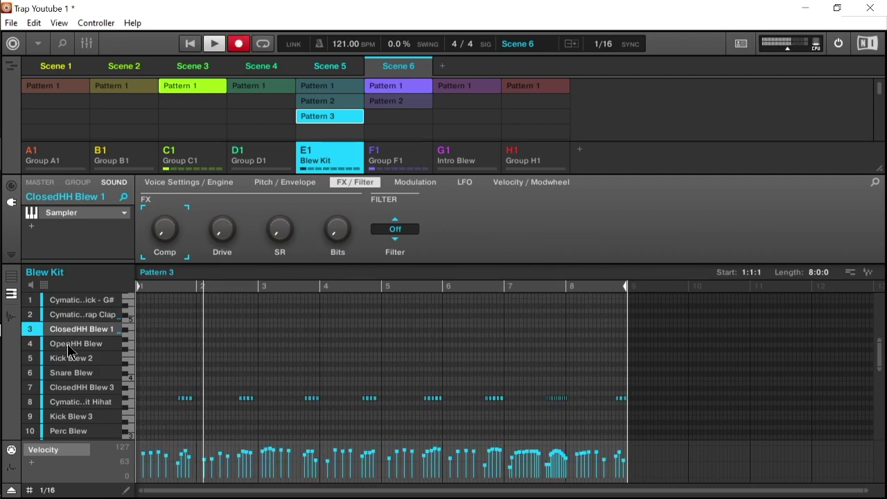
- Record four OpenHH Blew hits across the Blew Kit's Pattern 3 and delete the stray extra notes
left_click(89, 345)
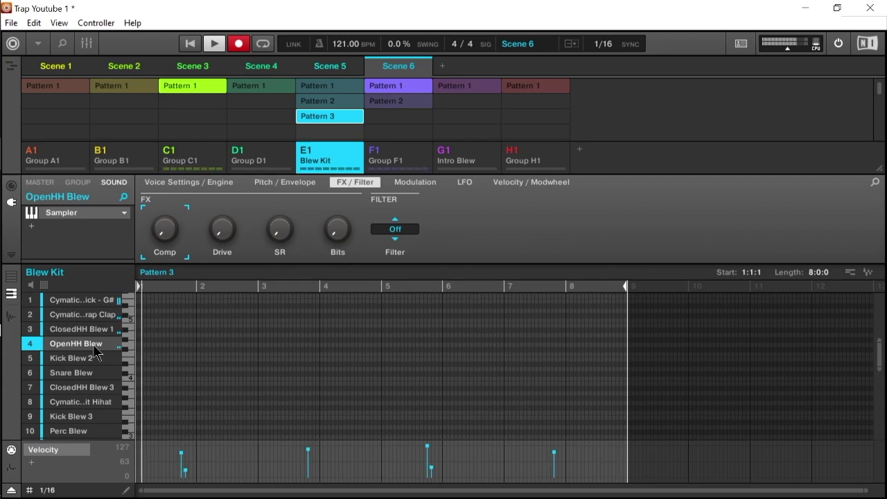
scroll(325, 404, "down", 3)
key("space")
left_click_drag(441, 395, 433, 408)
key("Delete")
key("space")
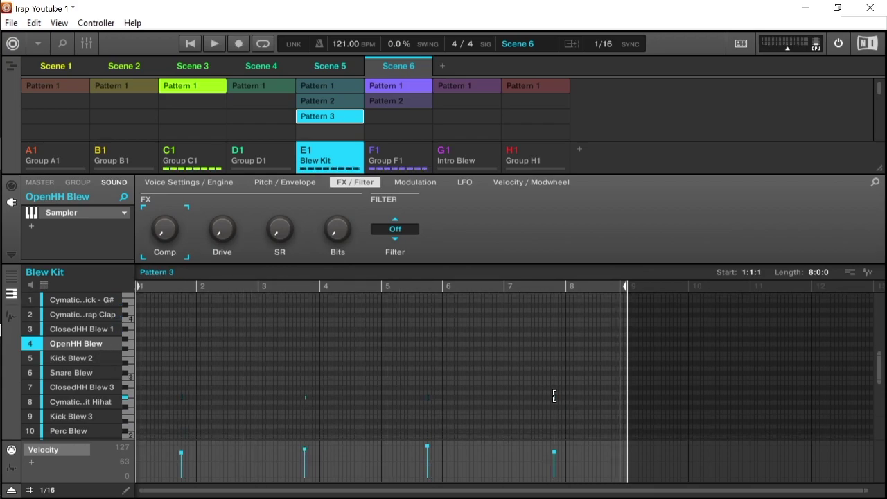
- Remove the Group F1 and Group C1 patterns from Scene 6 and add Pattern 1 of Groups B1 and A1
left_click(400, 87)
left_click(401, 86)
double_click(193, 86)
left_click(123, 86)
left_click(62, 86)
- Delete the kick notes from the Blew Kit's Pattern 3
left_click(329, 157)
left_click(11, 276)
left_click(95, 300)
- Add Group H1's Pattern 1 to Scene 6, then play the scene through to check it with the new drum pattern
left_click(536, 157)
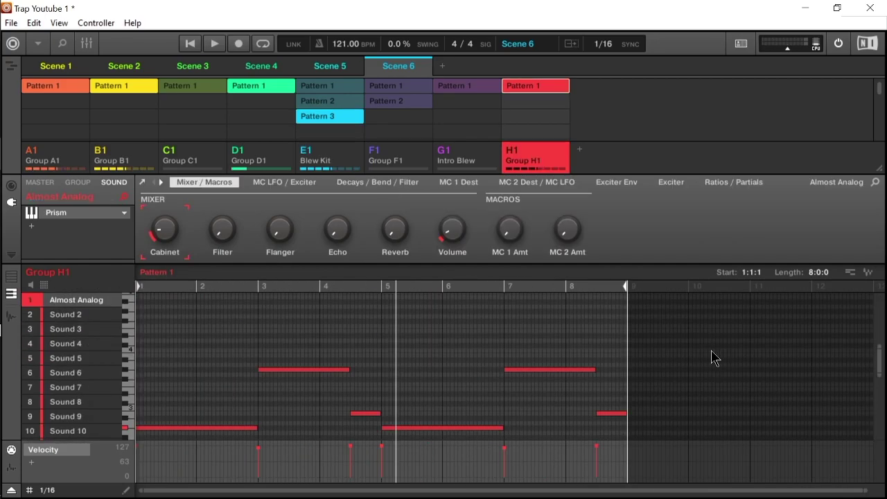
left_click(328, 157)
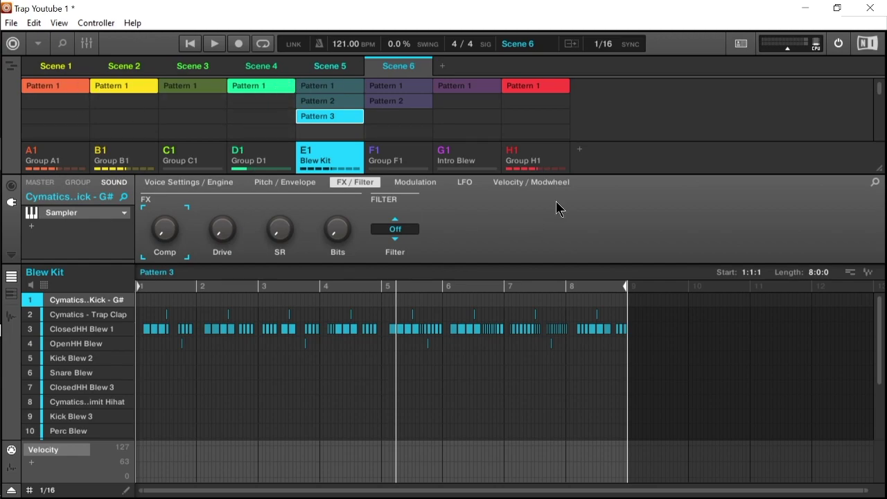
left_click(541, 167)
key("space")
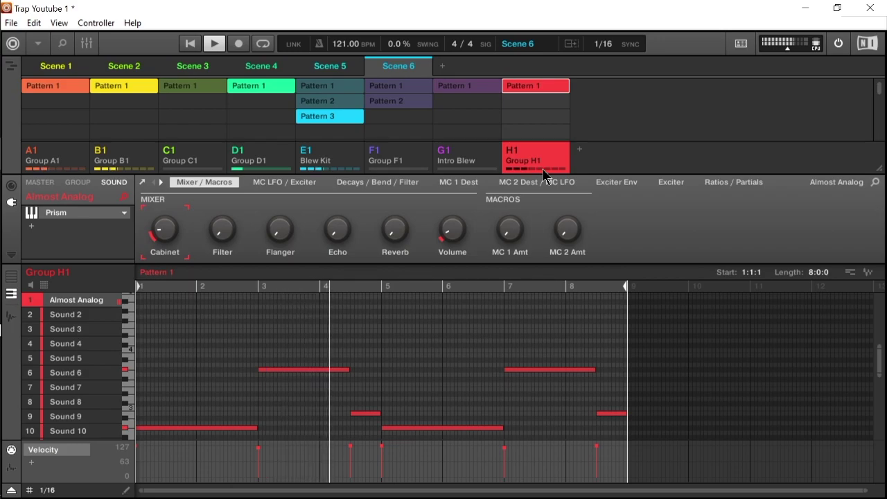
key("space")
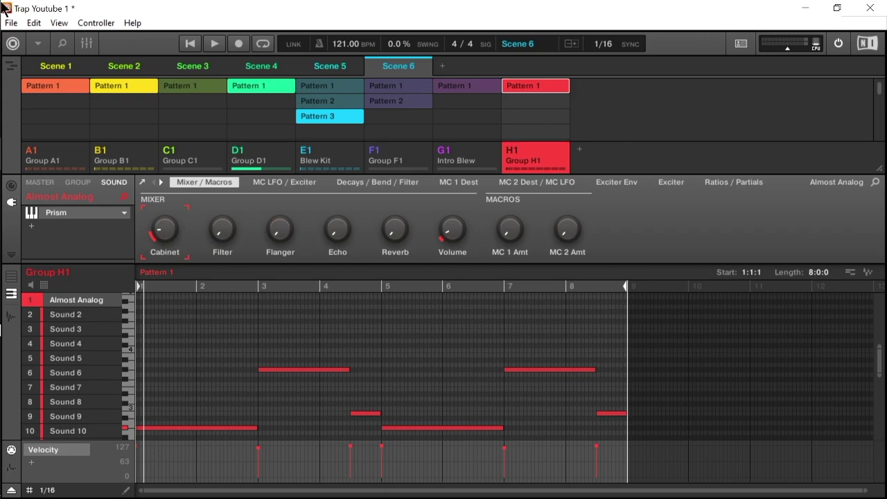
- Look over Scene 5's patterns, then add a new group after Group H1
left_click(331, 68)
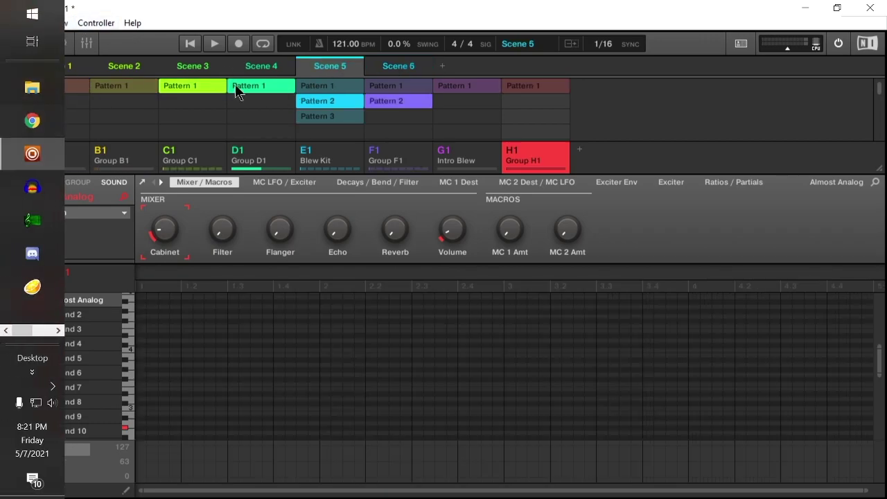
left_click(11, 61)
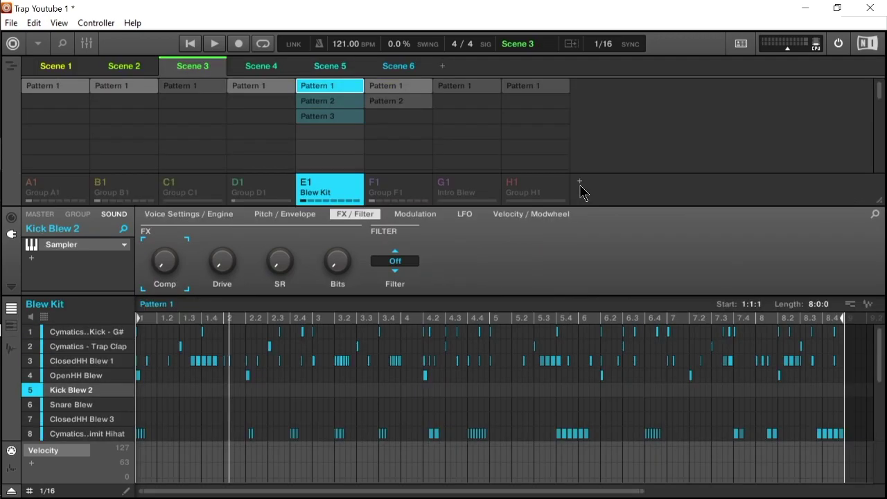
left_click(584, 181)
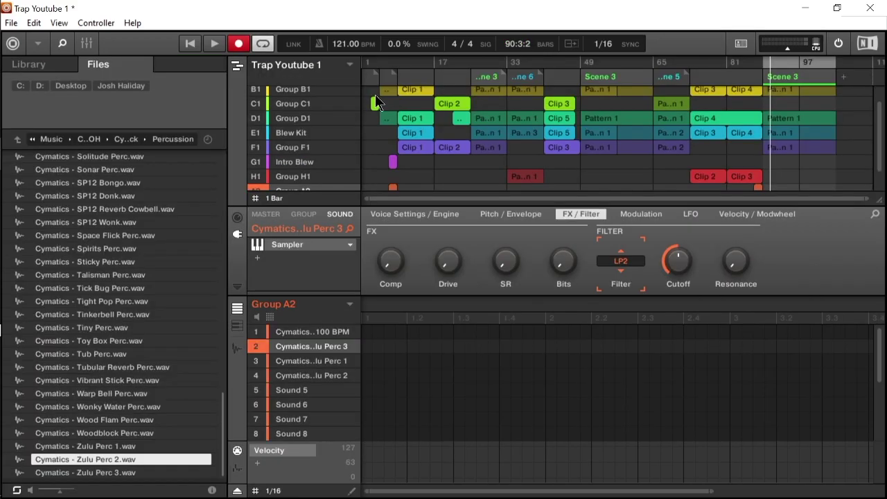
- Look over the lower group tracks of the extended song arrangement and stop its playback
scroll(378, 102, "down", 2)
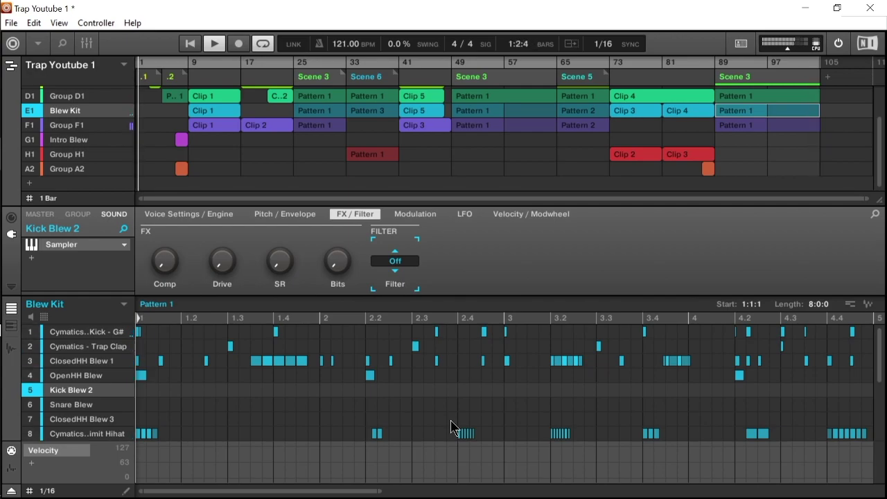
key("space")
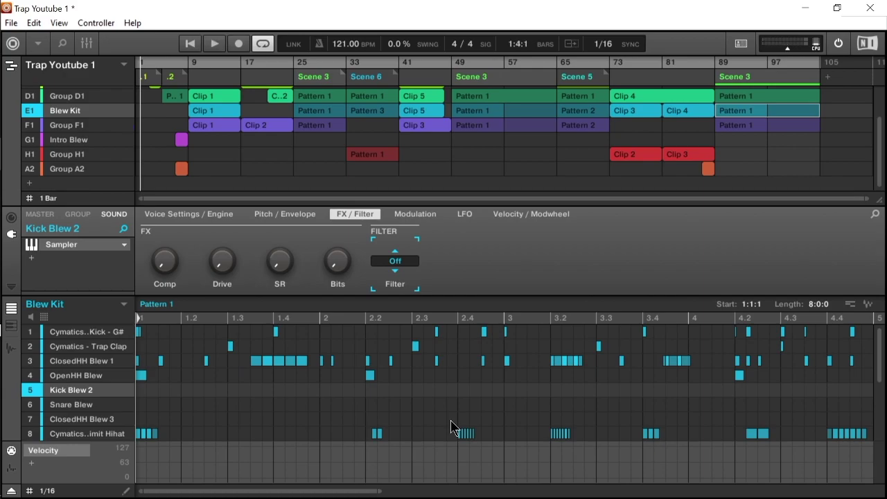